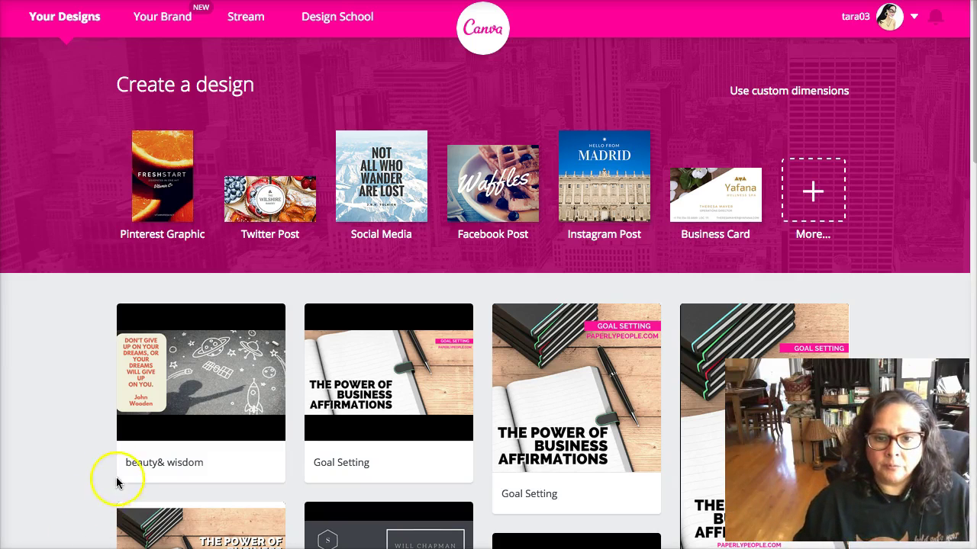
- Start a new Twitter Post design and apply the Lewis Carroll quote layout with the photo of white socks and a laptop
{"action": "scroll", "coordinate": [502, 306], "scroll_direction": "down", "scroll_amount": 2}
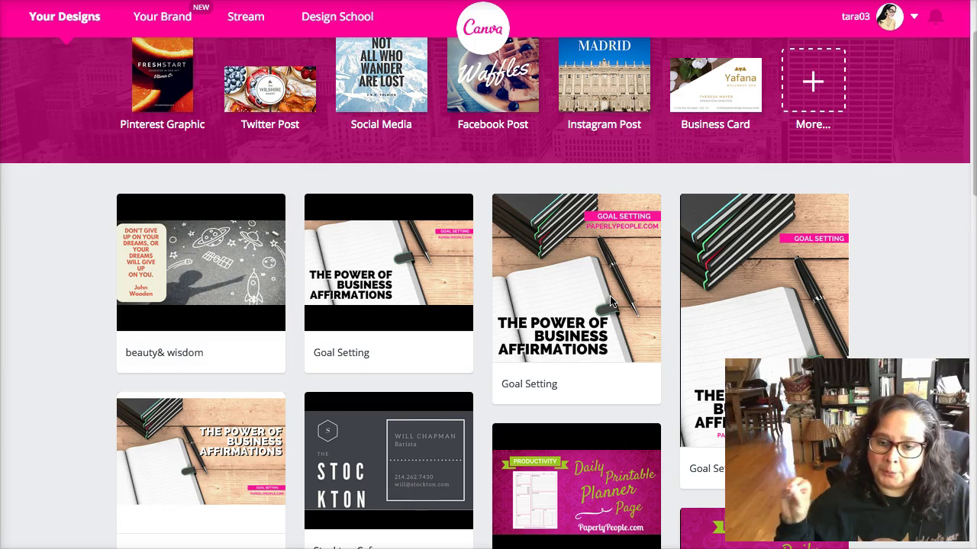
{"action": "scroll", "coordinate": [610, 302], "scroll_direction": "up", "scroll_amount": 2}
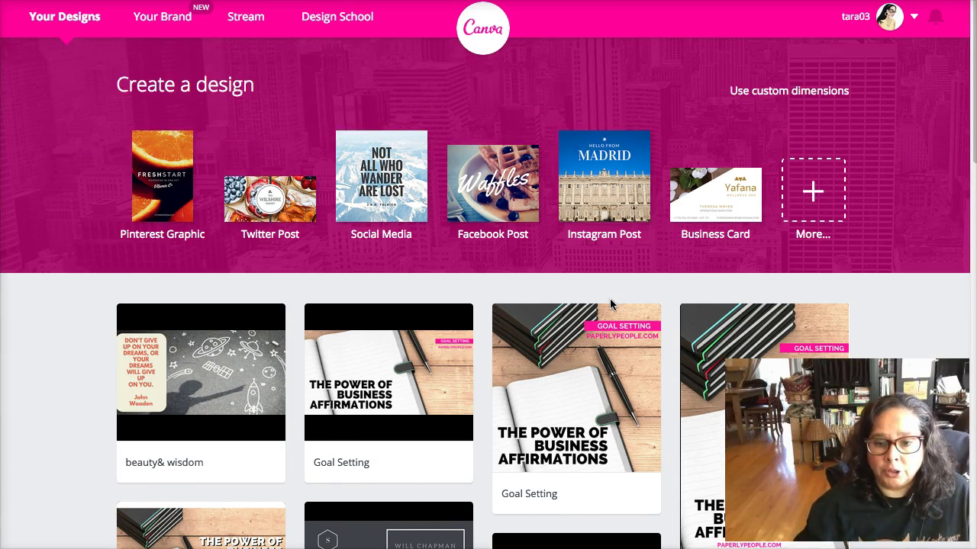
{"action": "left_click", "coordinate": [277, 213]}
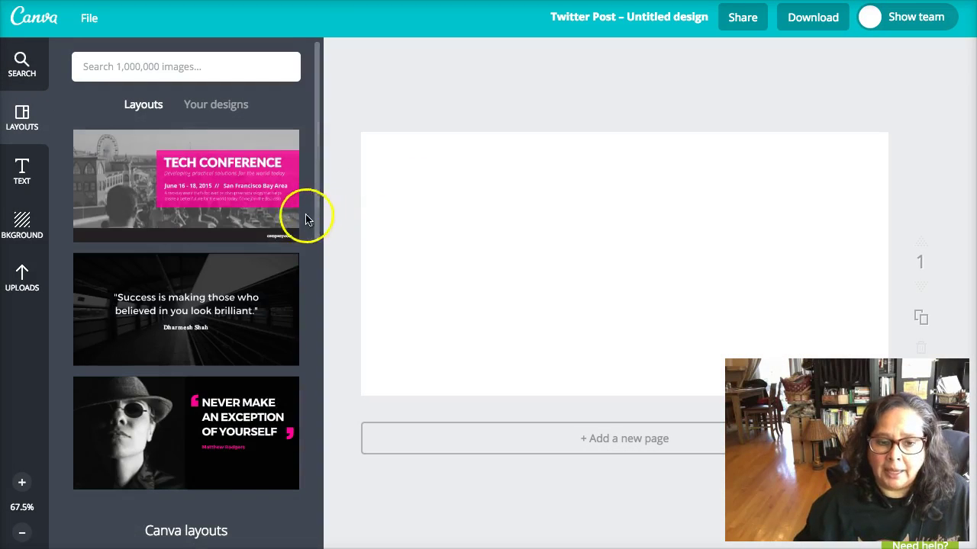
{"action": "left_click_drag", "start_coordinate": [312, 192], "coordinate": [312, 542]}
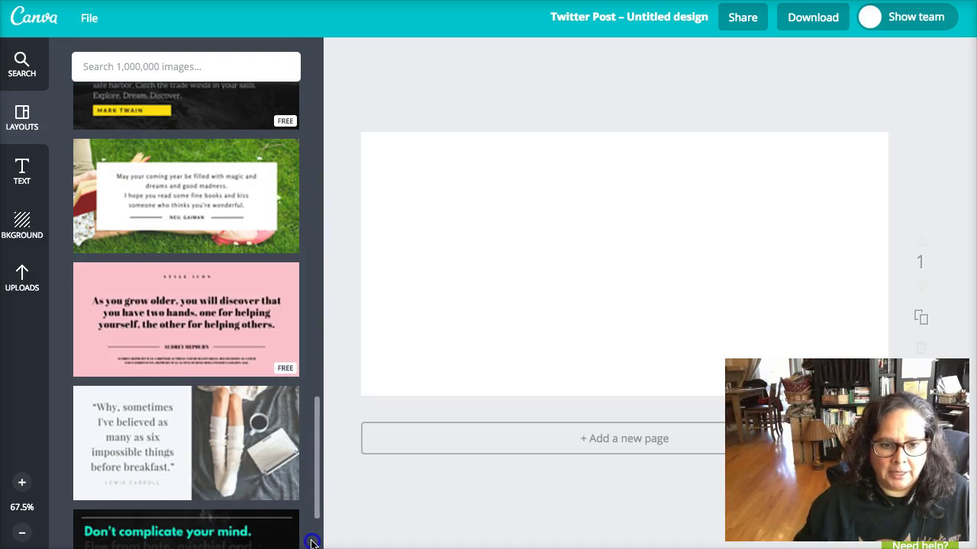
{"action": "left_click", "coordinate": [215, 455]}
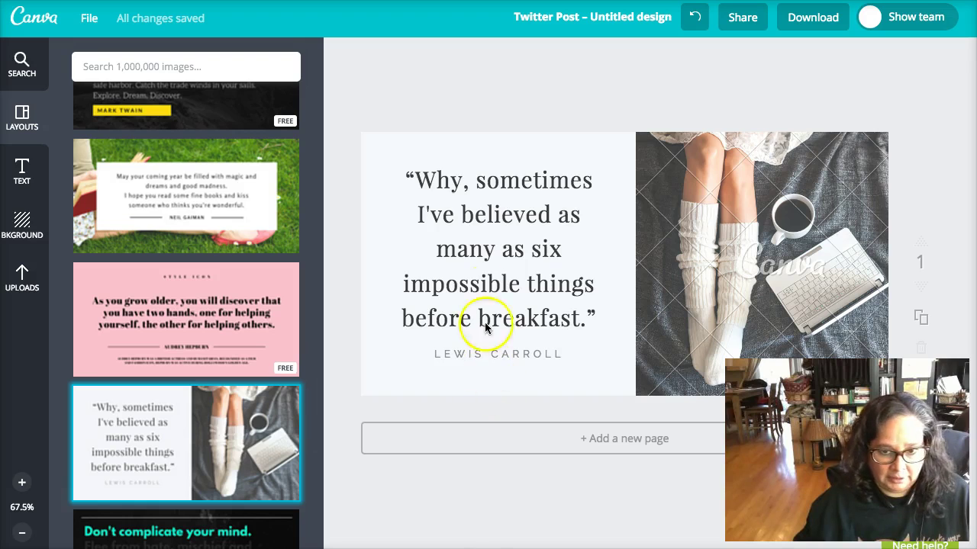
- Replace the quote text with "Outside of a dog, a book is a man's best friend. Inside of a dog it's too dark to read."
{"action": "double_click", "coordinate": [487, 291]}
{"action": "type", "text": "Outside of a dog, a book is a man's best friend. Inside of a dog it's too dark to read."}
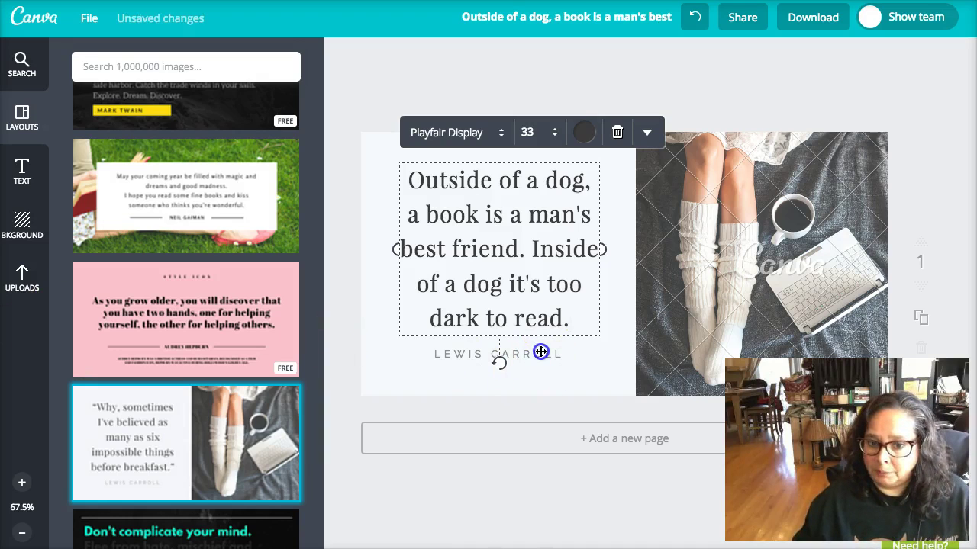
{"action": "left_click", "coordinate": [567, 392]}
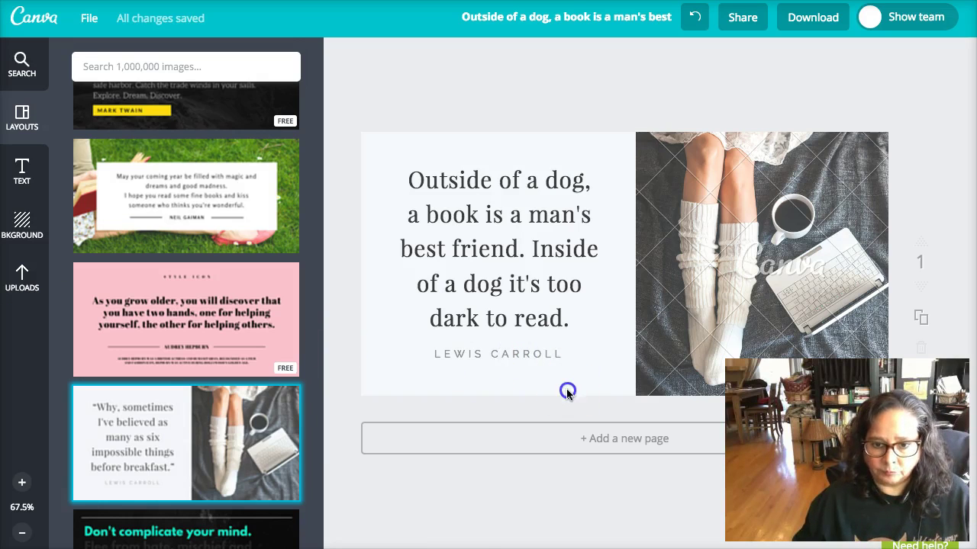
- Change the attribution below the quote to "GROUCHO MARX"
{"action": "left_click", "coordinate": [497, 348]}
{"action": "triple_click", "coordinate": [497, 355]}
{"action": "type", "text": "GROUCHO MARX"}
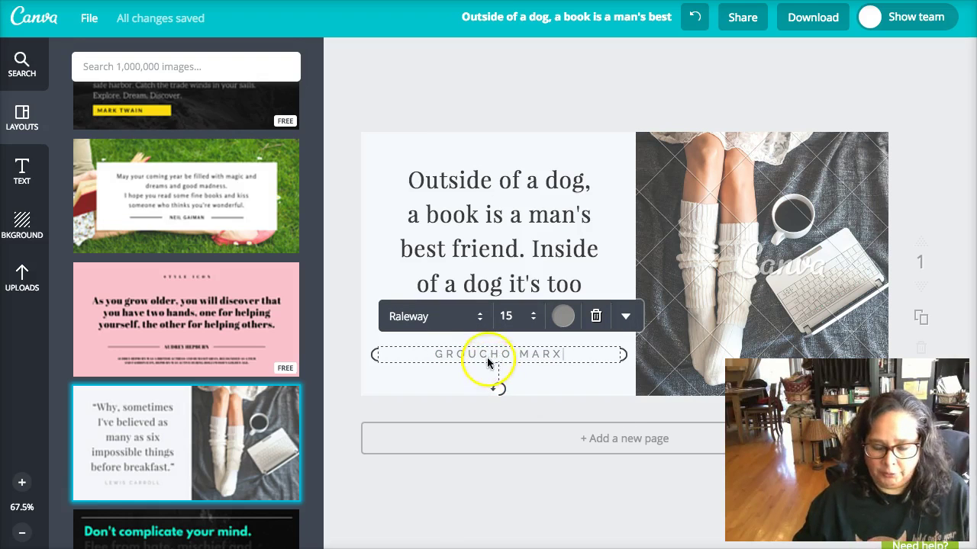
{"action": "left_click", "coordinate": [545, 90]}
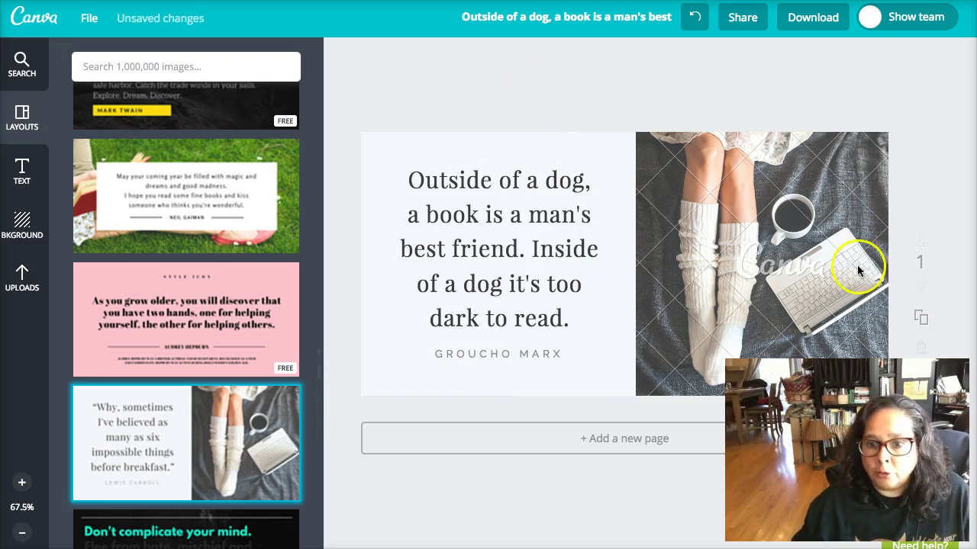
- Upload the photo of the long-haired dog with a butterfly on its nose from the computer
{"action": "left_click", "coordinate": [731, 223]}
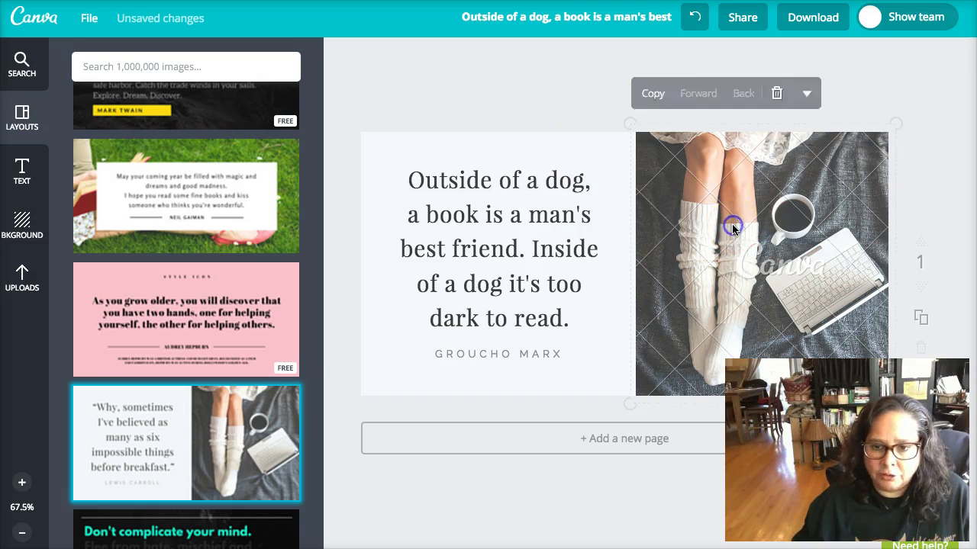
{"action": "left_click", "coordinate": [734, 214]}
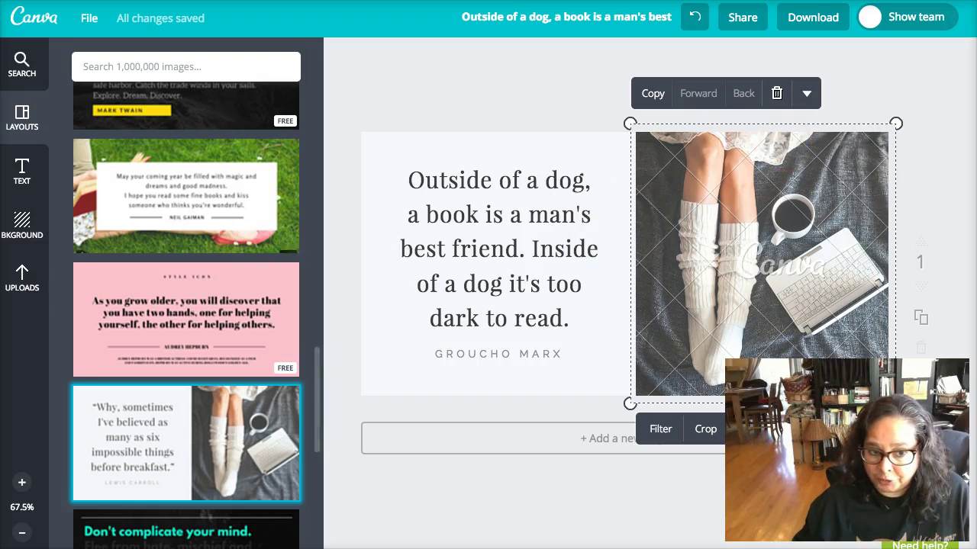
{"action": "left_click", "coordinate": [9, 279]}
{"action": "left_click", "coordinate": [177, 114]}
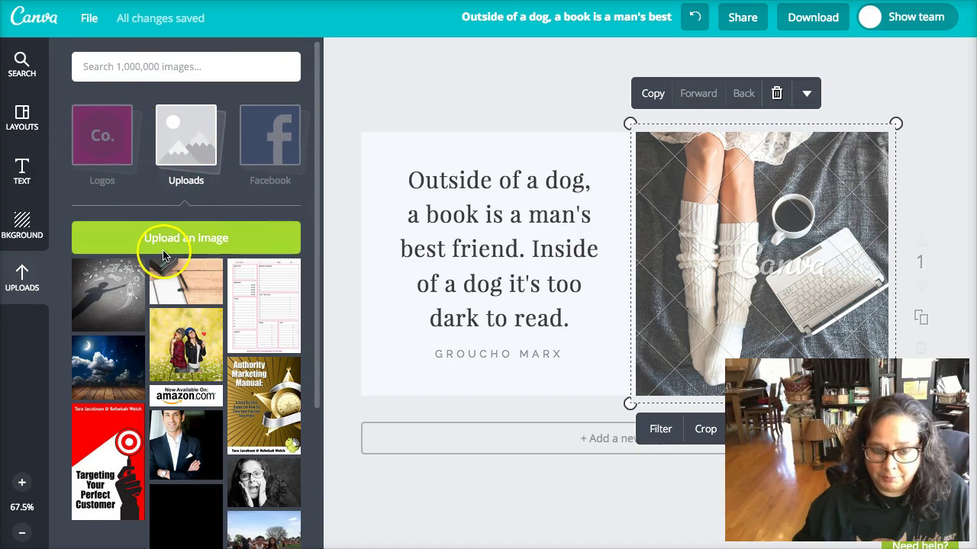
{"action": "left_click", "coordinate": [145, 242]}
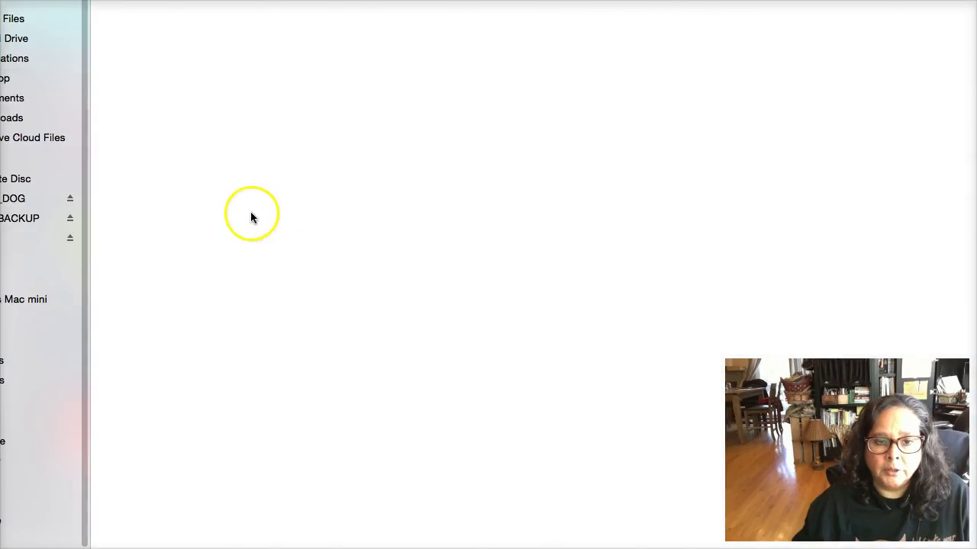
{"action": "left_click", "coordinate": [357, 116]}
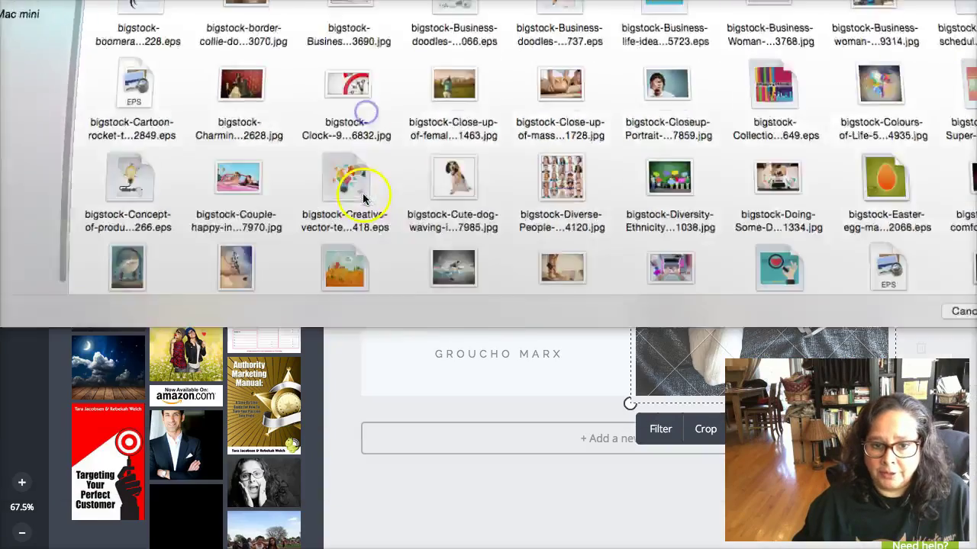
{"action": "key", "text": "Return"}
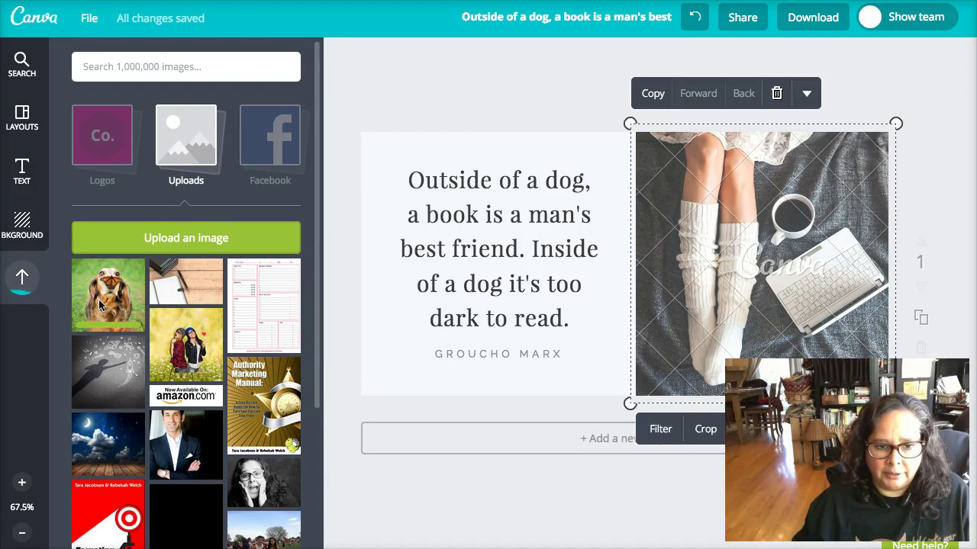
- Replace the layout's stock photo with the uploaded dog photo and enlarge it to fill the full height of the design
{"action": "left_click", "coordinate": [777, 93]}
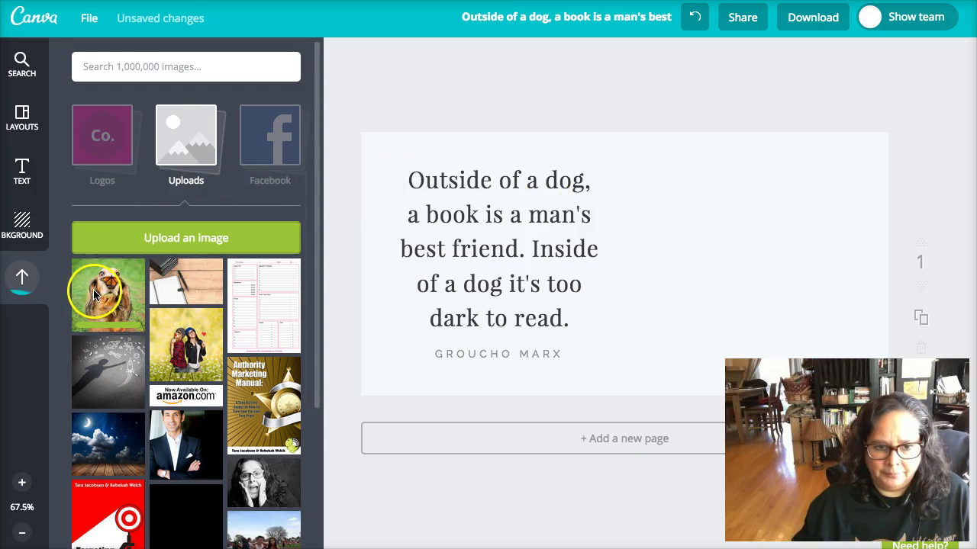
{"action": "left_click_drag", "start_coordinate": [100, 294], "coordinate": [731, 258]}
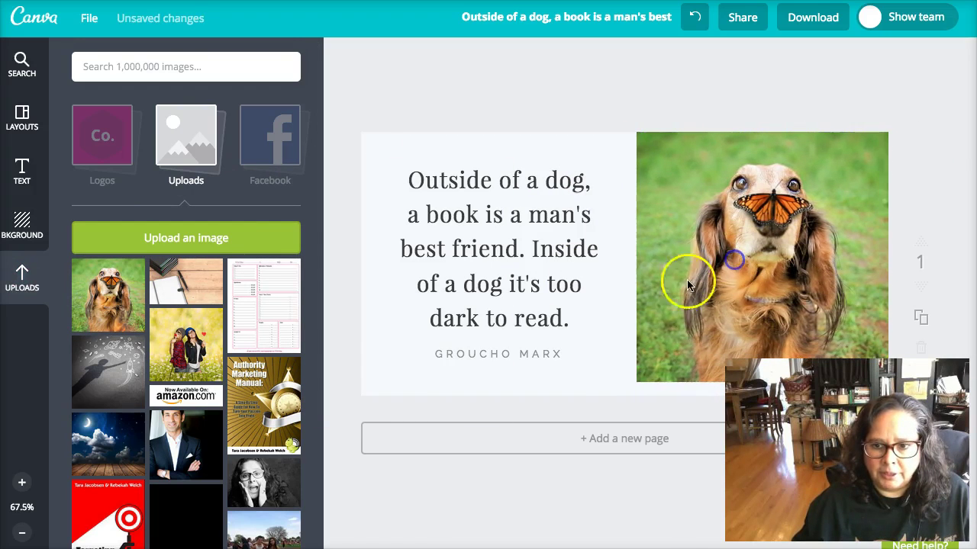
{"action": "left_click", "coordinate": [639, 381]}
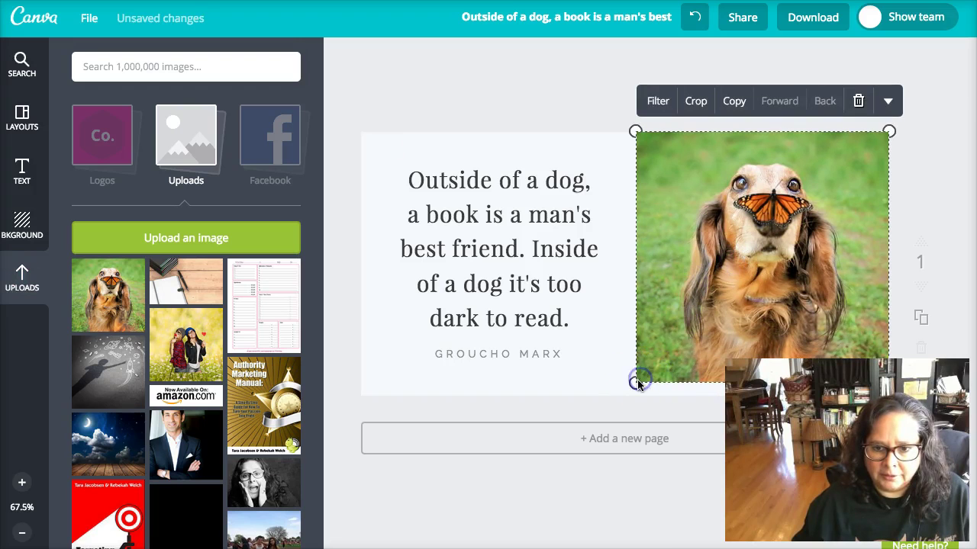
{"action": "left_click_drag", "start_coordinate": [635, 385], "coordinate": [605, 407]}
- Shift the quote and the attribution left, away from the enlarged dog photo, moving the quote slightly up as well
{"action": "left_click", "coordinate": [497, 224]}
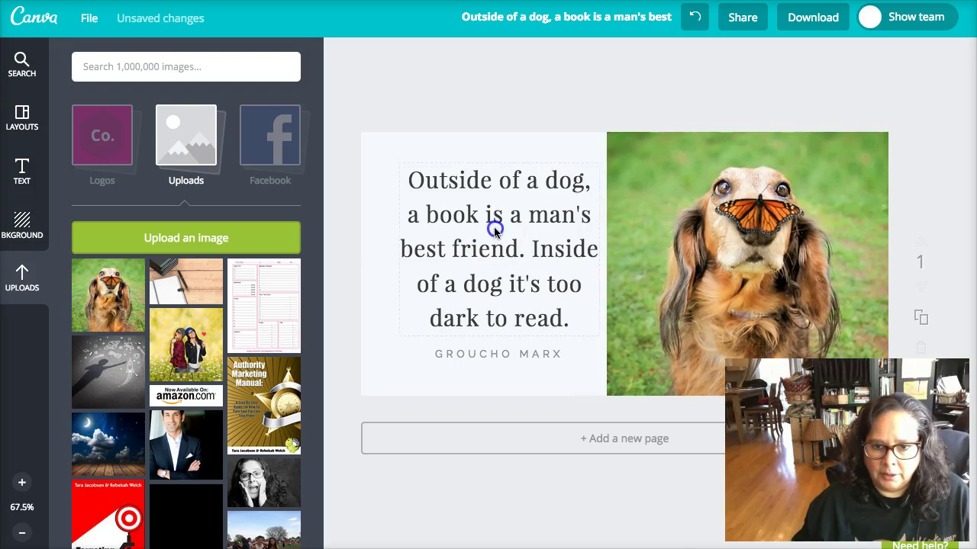
{"action": "left_click", "coordinate": [488, 219]}
{"action": "left_click", "coordinate": [359, 167]}
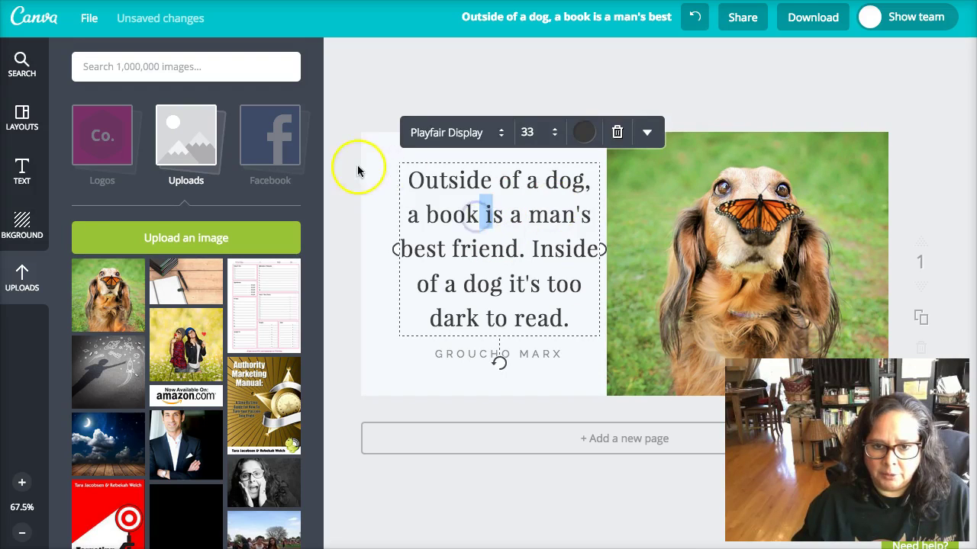
{"action": "left_click_drag", "start_coordinate": [453, 174], "coordinate": [444, 171]}
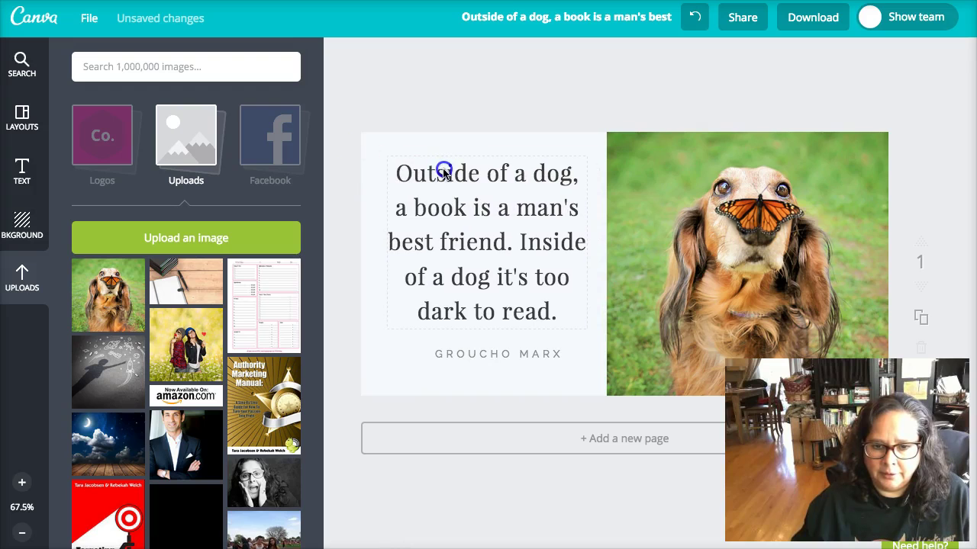
{"action": "left_click_drag", "start_coordinate": [496, 351], "coordinate": [481, 356]}
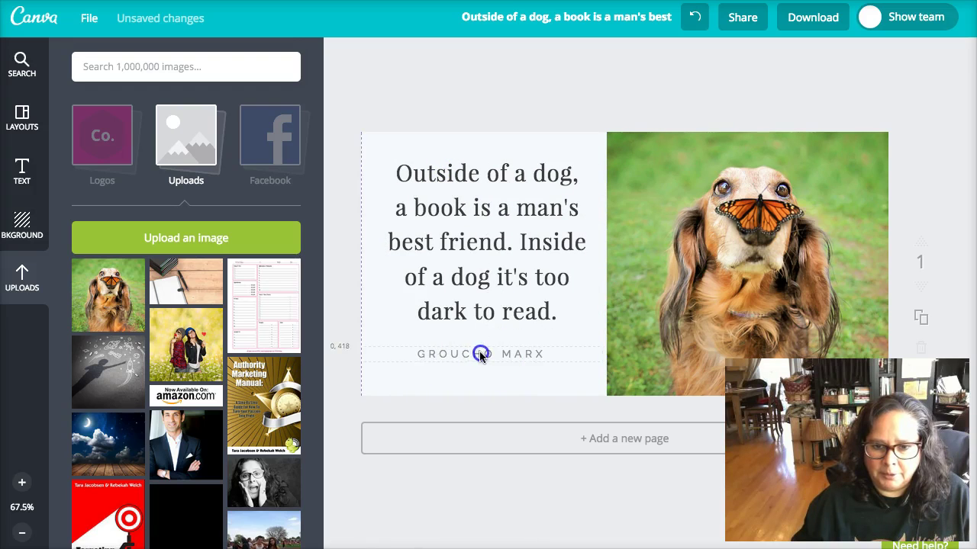
{"action": "left_click", "coordinate": [585, 312]}
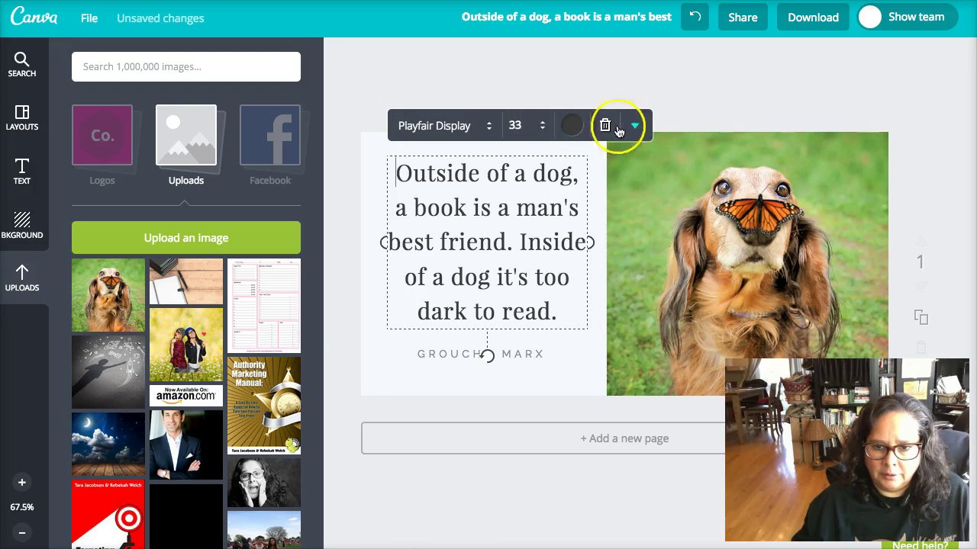
{"action": "left_click", "coordinate": [541, 67]}
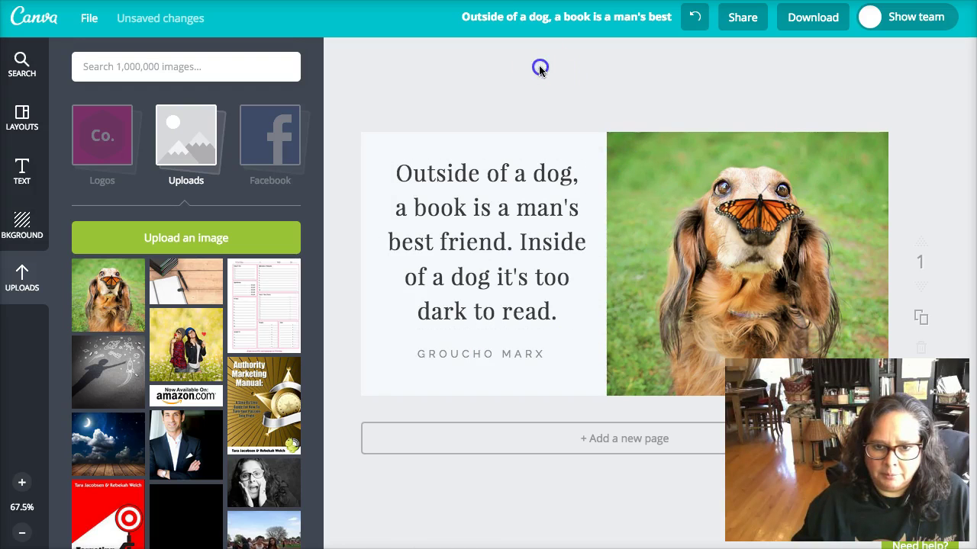
- Try black and lime green as the design's background color
{"action": "left_click", "coordinate": [19, 225]}
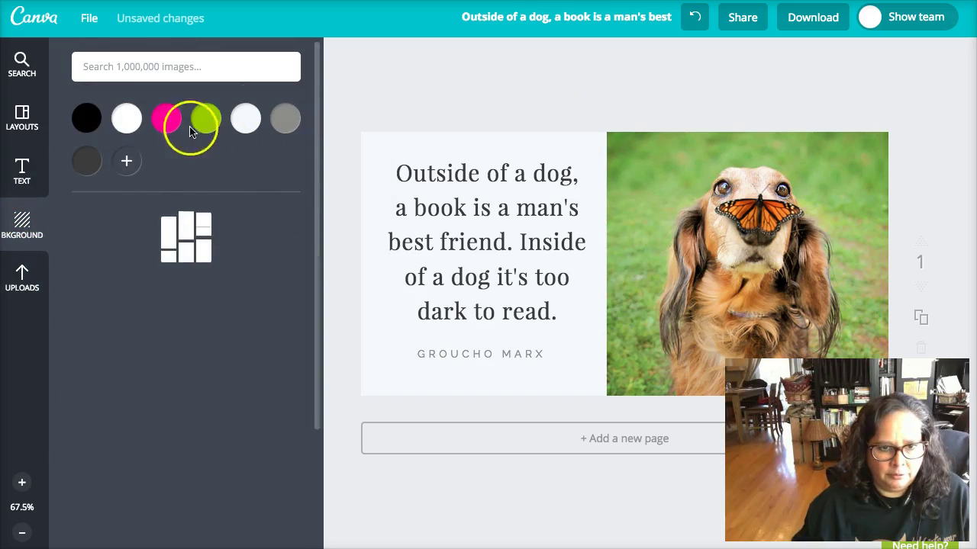
{"action": "left_click", "coordinate": [87, 119]}
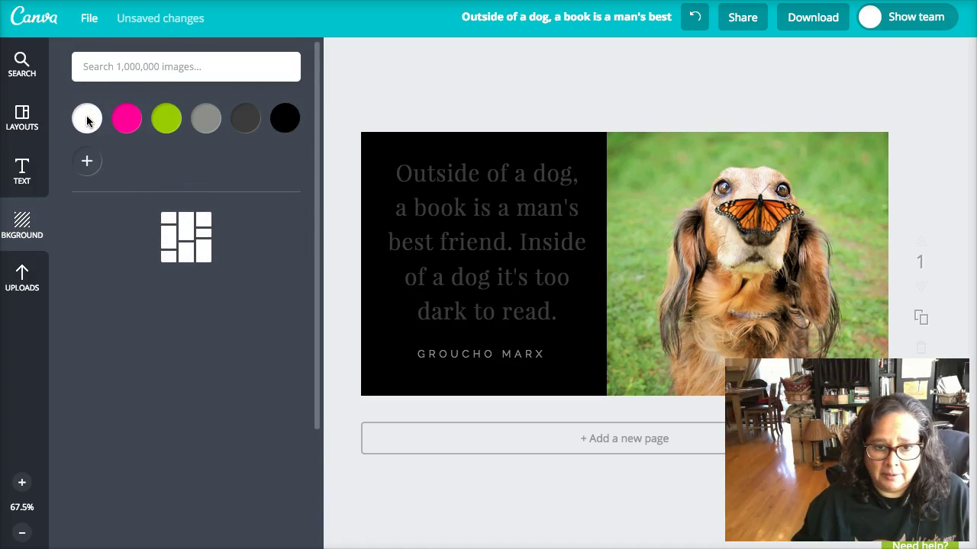
{"action": "left_click", "coordinate": [168, 121]}
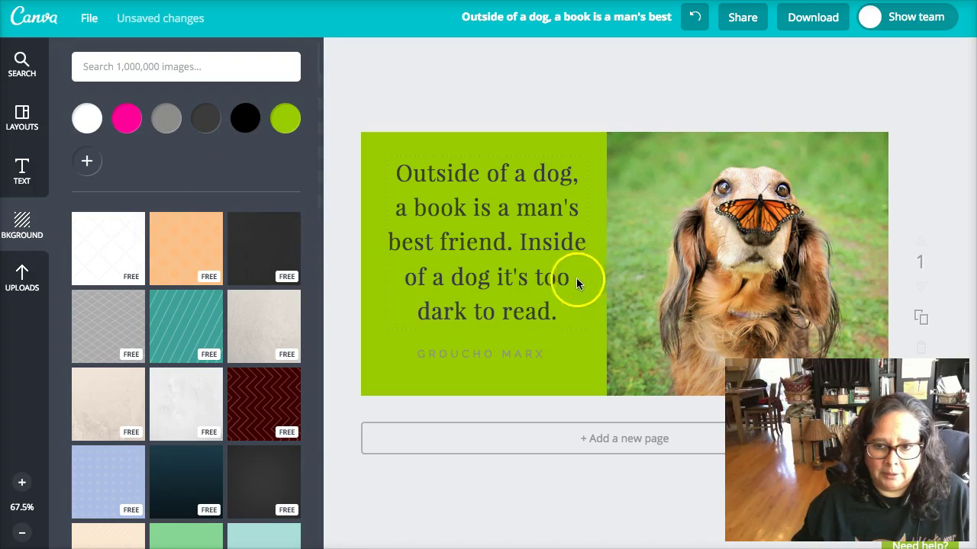
- Add a custom orange with color code d89836 as the design's background color
{"action": "left_click", "coordinate": [87, 161]}
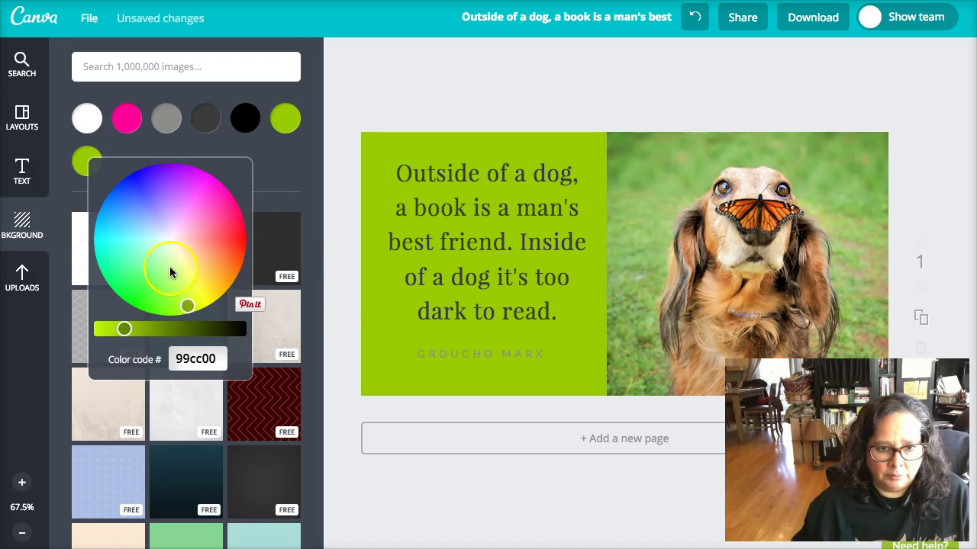
{"action": "mouse_move", "coordinate": [192, 280]}
{"action": "left_mouse_down"}
{"action": "mouse_move", "coordinate": [128, 277]}
{"action": "mouse_move", "coordinate": [135, 284]}
{"action": "mouse_move", "coordinate": [157, 265]}
{"action": "mouse_move", "coordinate": [139, 261]}
{"action": "left_mouse_up"}
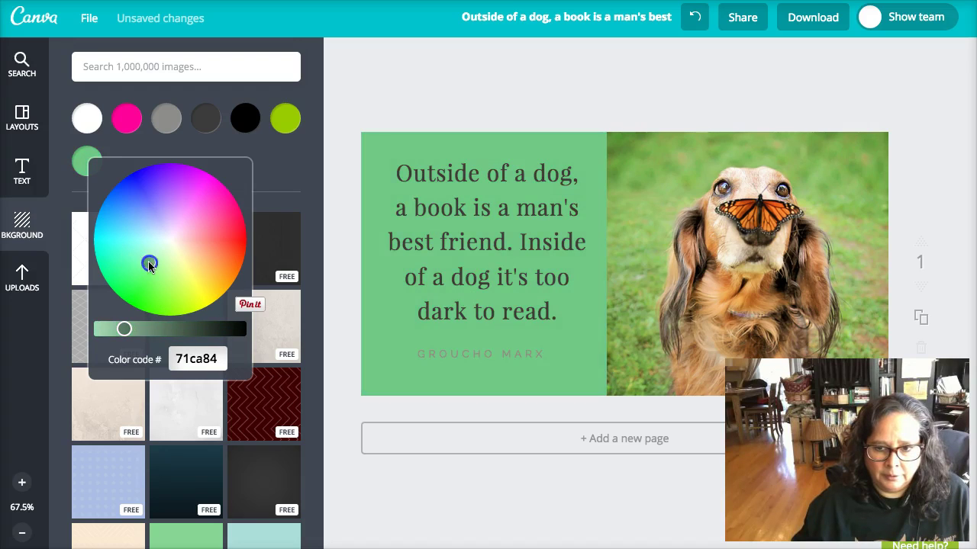
{"action": "left_click", "coordinate": [208, 266]}
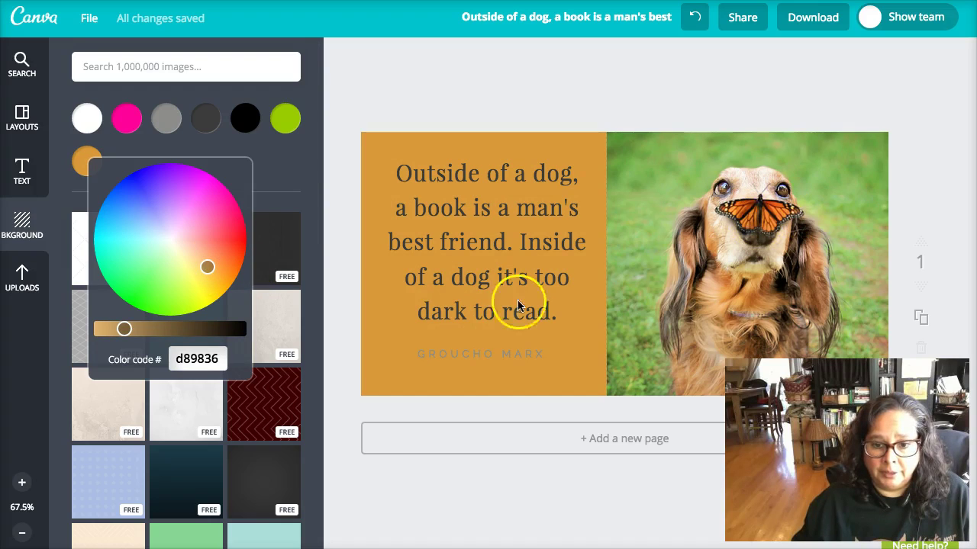
{"action": "left_click", "coordinate": [349, 324]}
- Set the quote's text color to black
{"action": "left_click", "coordinate": [491, 289]}
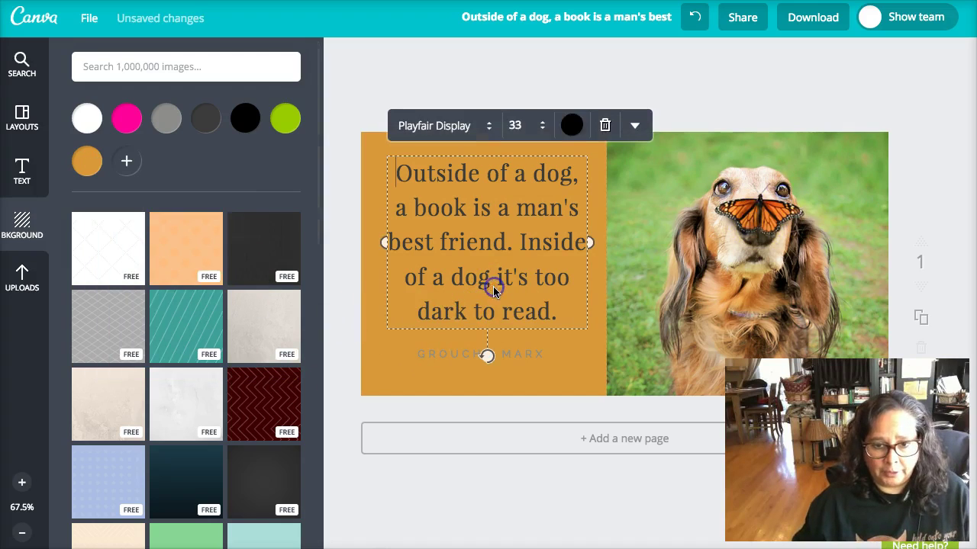
{"action": "left_click", "coordinate": [563, 126]}
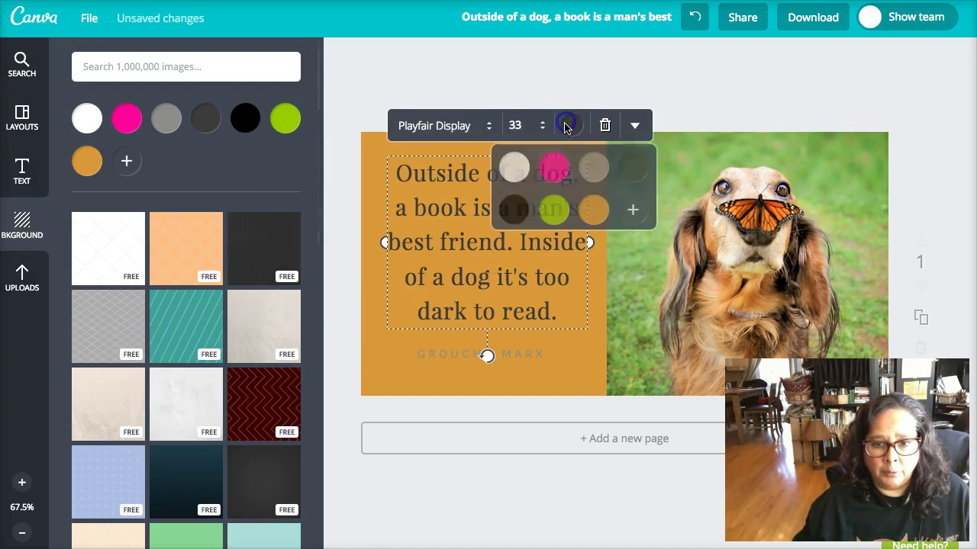
{"action": "left_click", "coordinate": [516, 211]}
{"action": "left_click", "coordinate": [345, 286]}
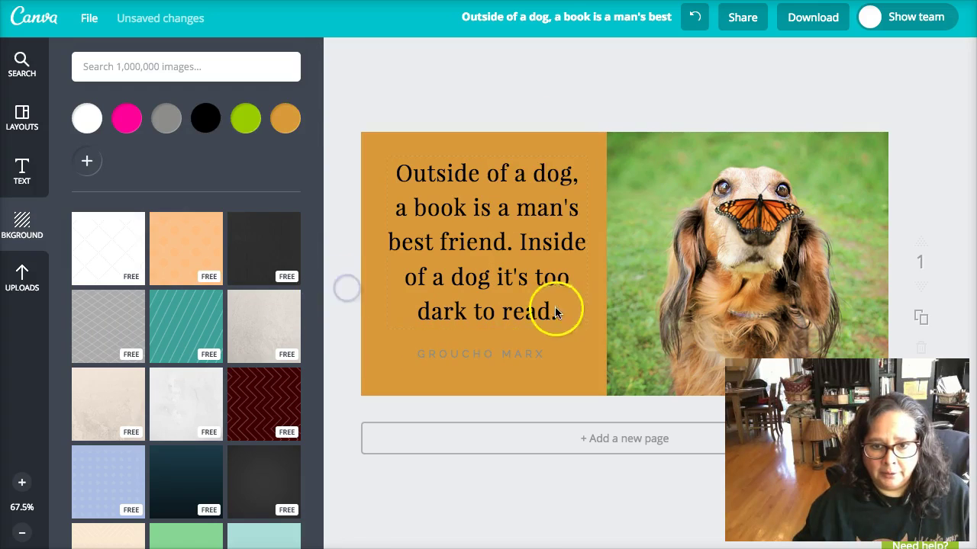
- Change the quote's font to Playfair Display Black
{"action": "left_click", "coordinate": [479, 288]}
{"action": "left_click", "coordinate": [489, 125]}
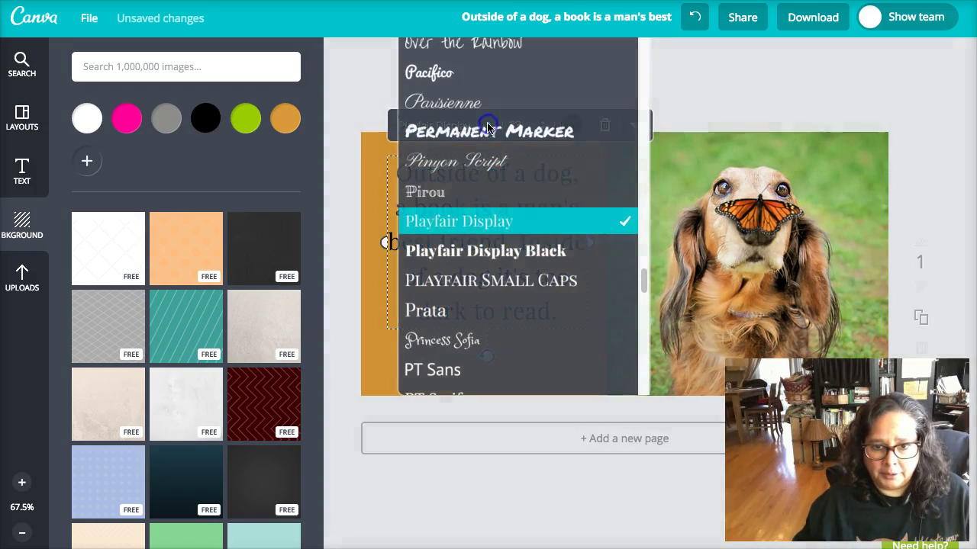
{"action": "left_click", "coordinate": [486, 252]}
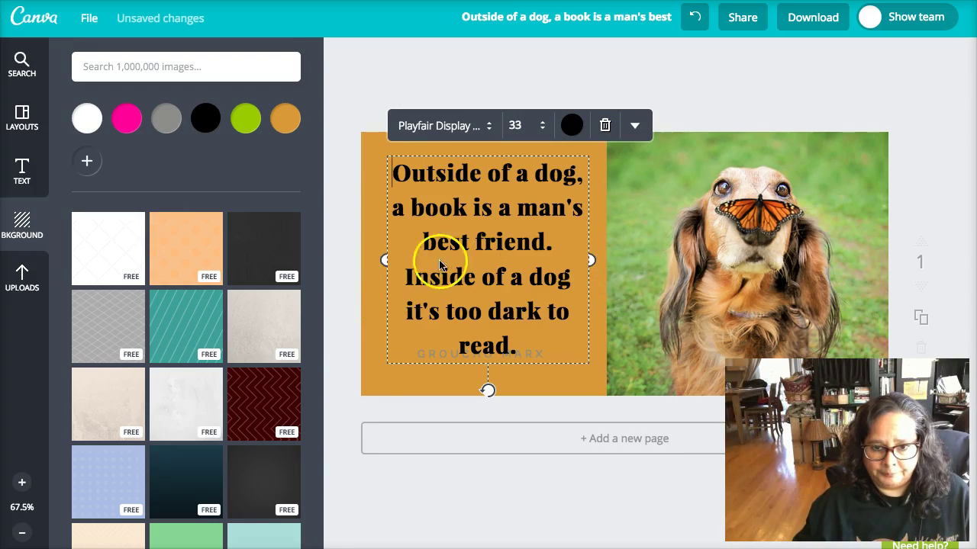
- Widen the quote's text box so the quote wraps onto five lines and move it slightly down above the author line
{"action": "left_click", "coordinate": [385, 260]}
{"action": "left_click_drag", "start_coordinate": [385, 260], "coordinate": [377, 261]}
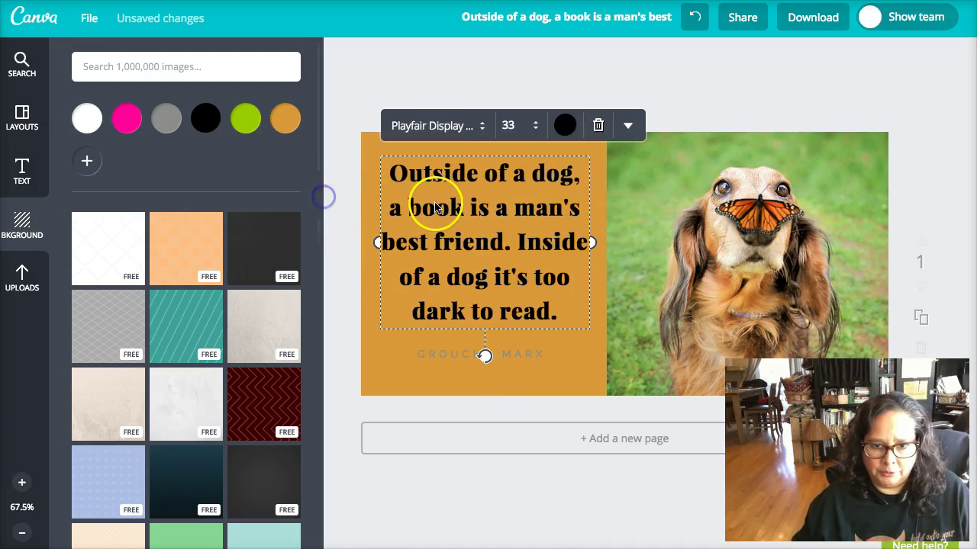
{"action": "left_click", "coordinate": [335, 244]}
{"action": "left_click_drag", "start_coordinate": [499, 255], "coordinate": [503, 262]}
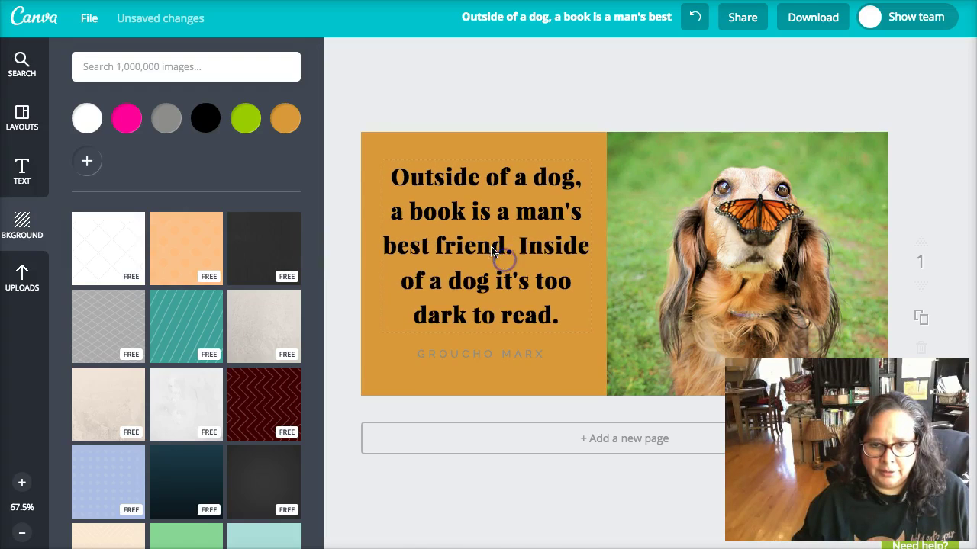
- Set the text color of the author line below the quote to white
{"action": "left_click", "coordinate": [473, 359]}
{"action": "left_click", "coordinate": [546, 316]}
{"action": "left_click", "coordinate": [489, 233]}
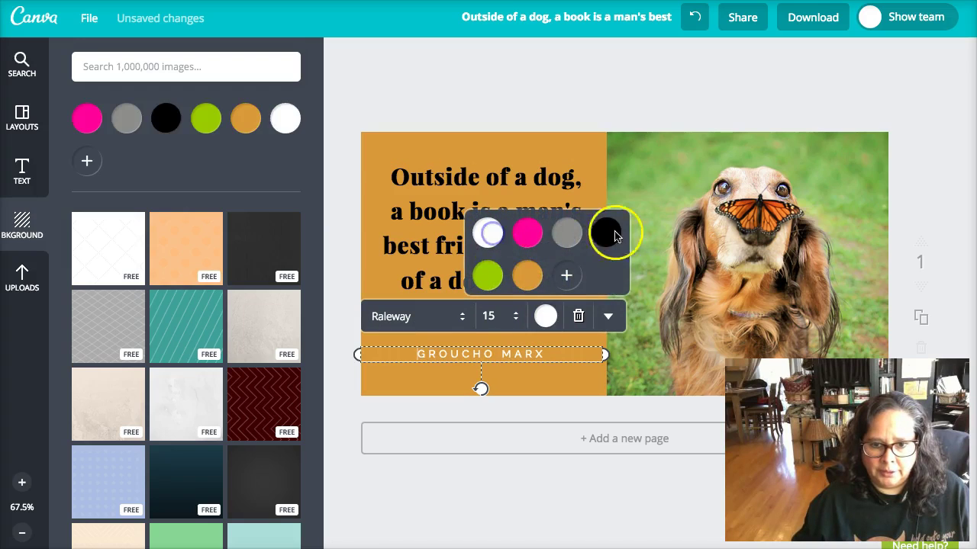
{"action": "left_click", "coordinate": [455, 45]}
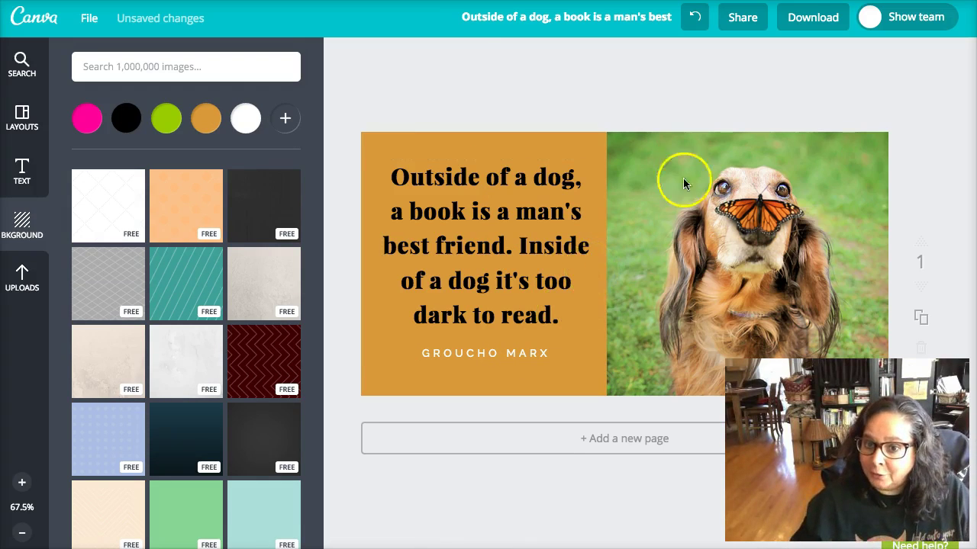
{"action": "left_click", "coordinate": [91, 25]}
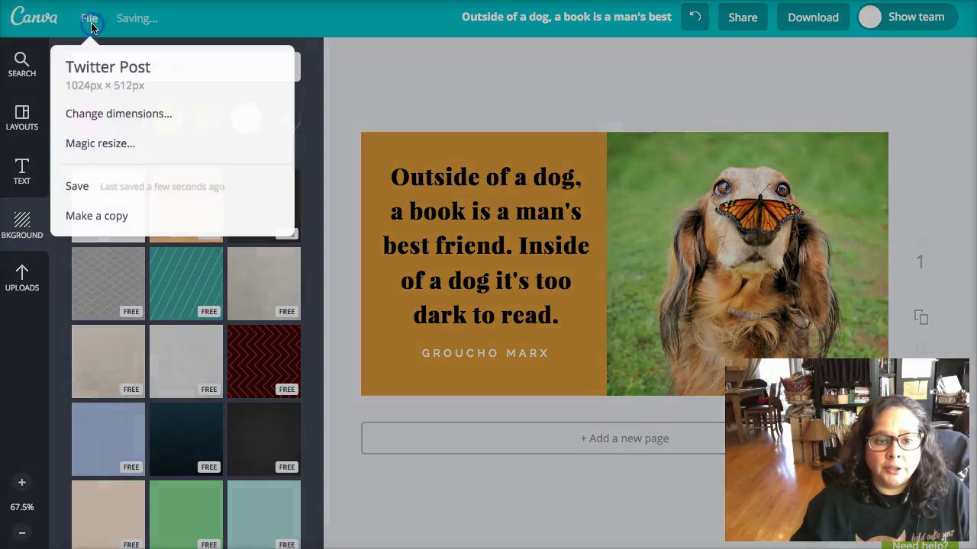
{"action": "left_click", "coordinate": [95, 145]}
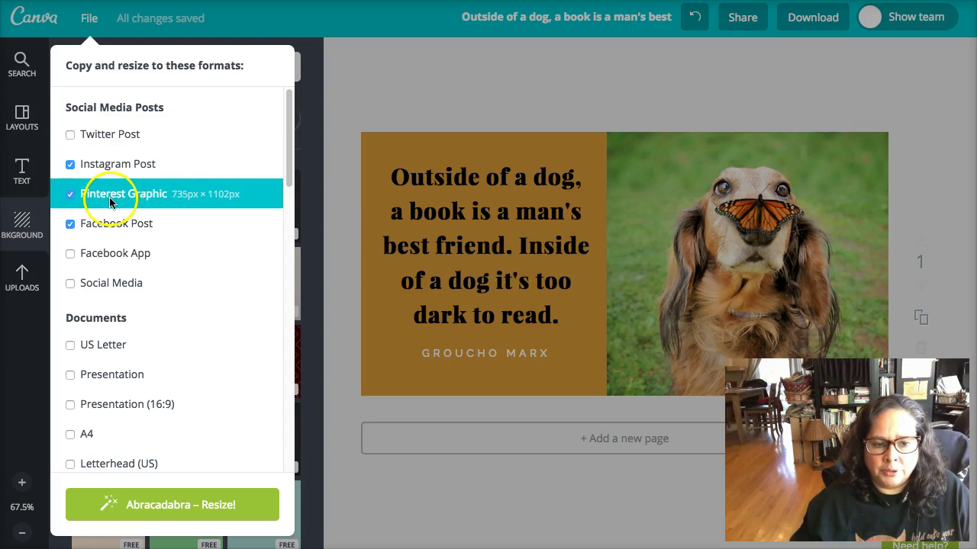
{"action": "left_click", "coordinate": [188, 507]}
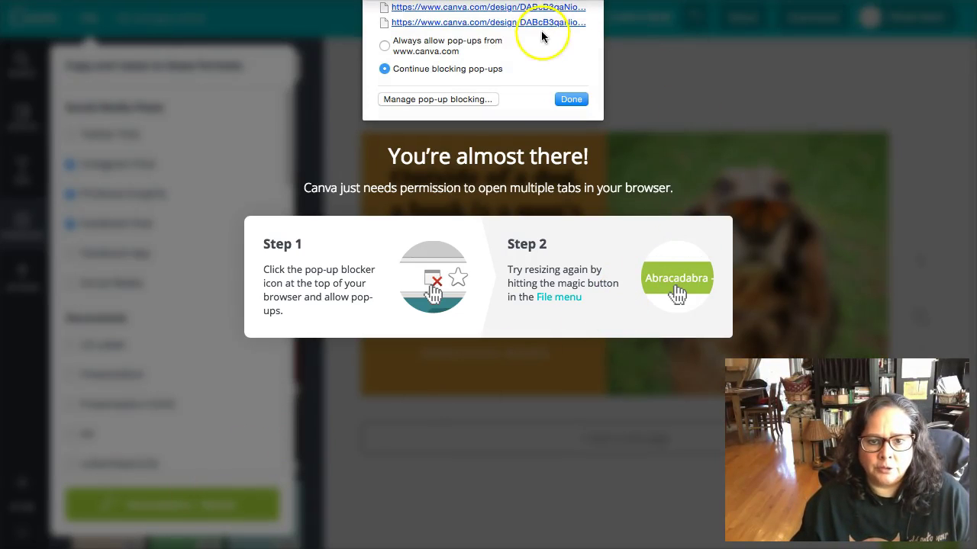
{"action": "left_click", "coordinate": [418, 46]}
{"action": "left_click", "coordinate": [571, 101]}
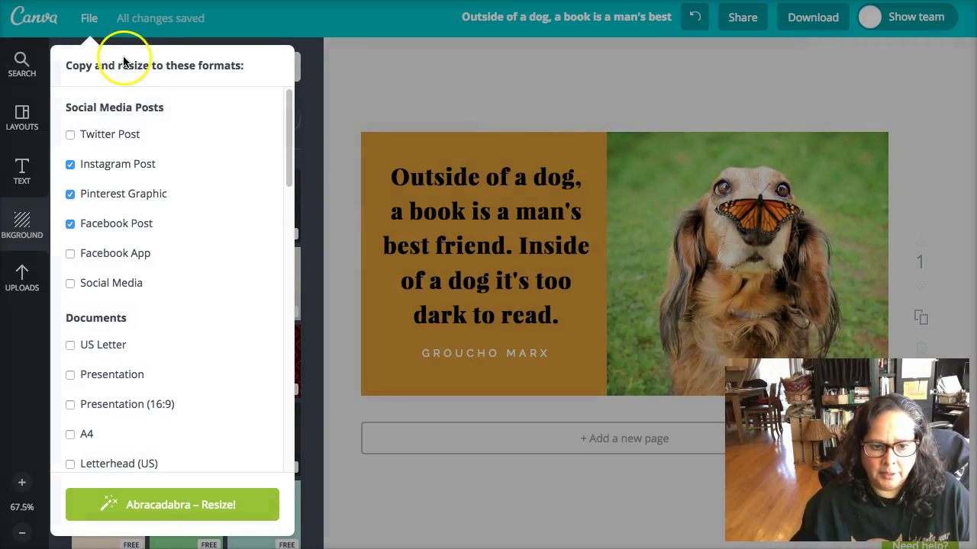
{"action": "left_click", "coordinate": [181, 511]}
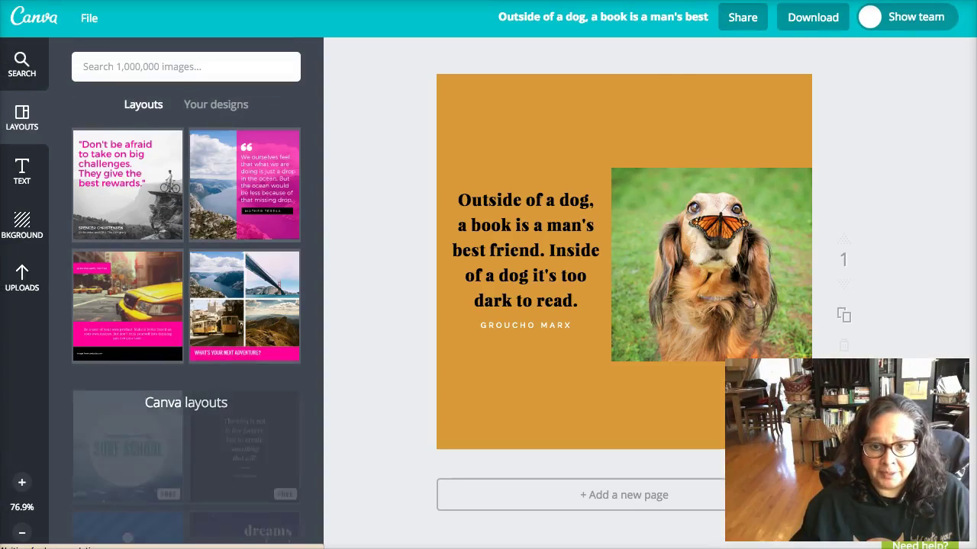
- In the square design, move the quote to the lower part and enlarge the dog photo to cover the whole canvas
{"action": "left_click_drag", "start_coordinate": [535, 244], "coordinate": [585, 400]}
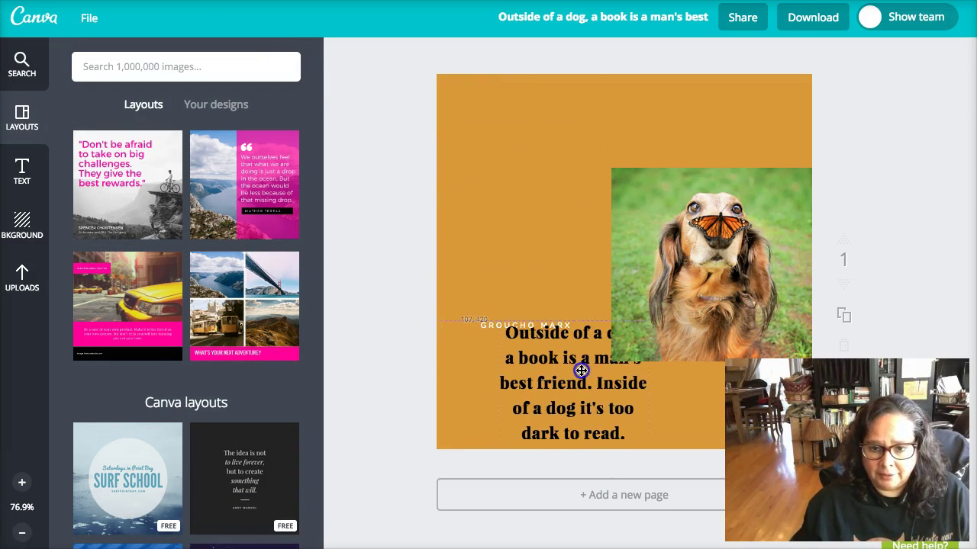
{"action": "left_click", "coordinate": [717, 256]}
{"action": "left_click_drag", "start_coordinate": [610, 168], "coordinate": [384, 79]}
{"action": "left_click", "coordinate": [919, 228]}
{"action": "left_click_drag", "start_coordinate": [742, 195], "coordinate": [729, 258]}
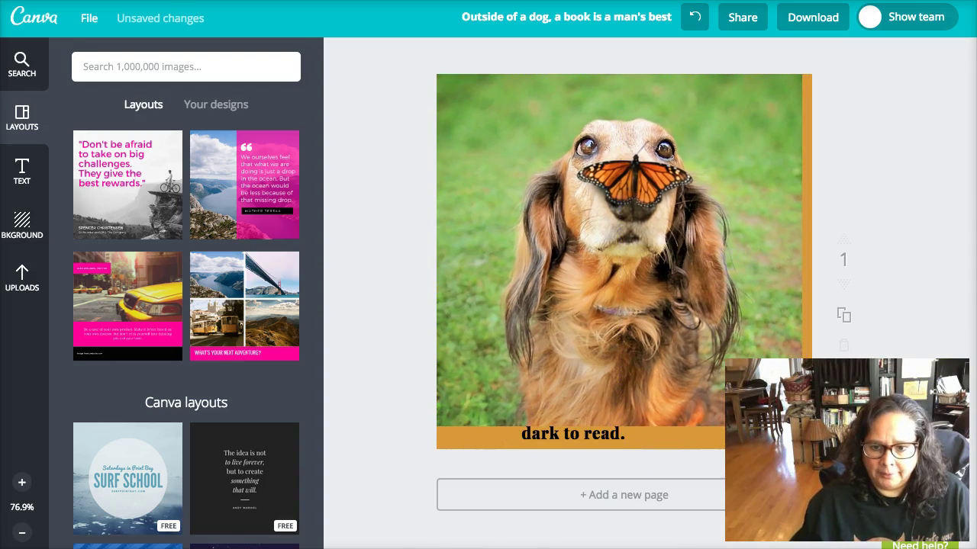
{"action": "left_click_drag", "start_coordinate": [639, 198], "coordinate": [651, 221]}
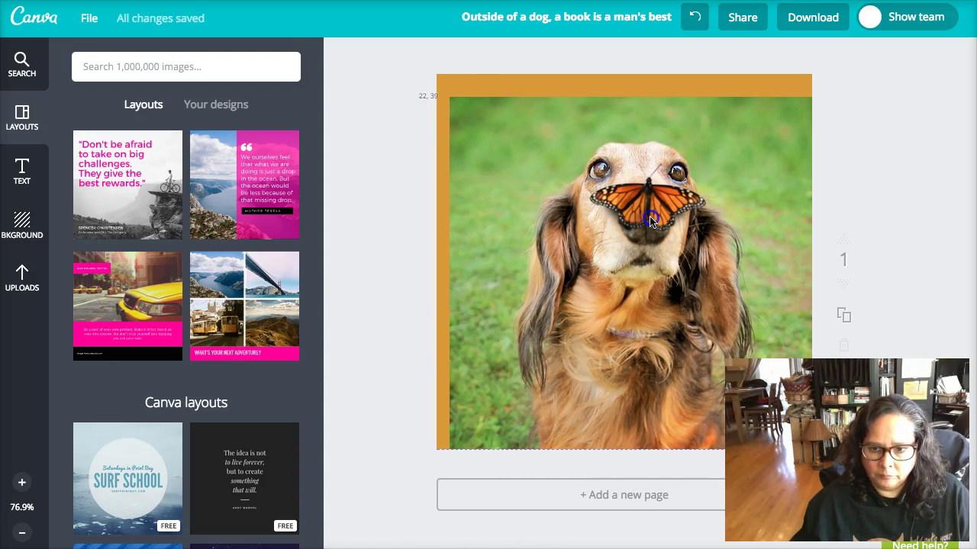
{"action": "left_click", "coordinate": [511, 130]}
{"action": "left_click_drag", "start_coordinate": [450, 97], "coordinate": [421, 74]}
{"action": "left_click", "coordinate": [548, 156]}
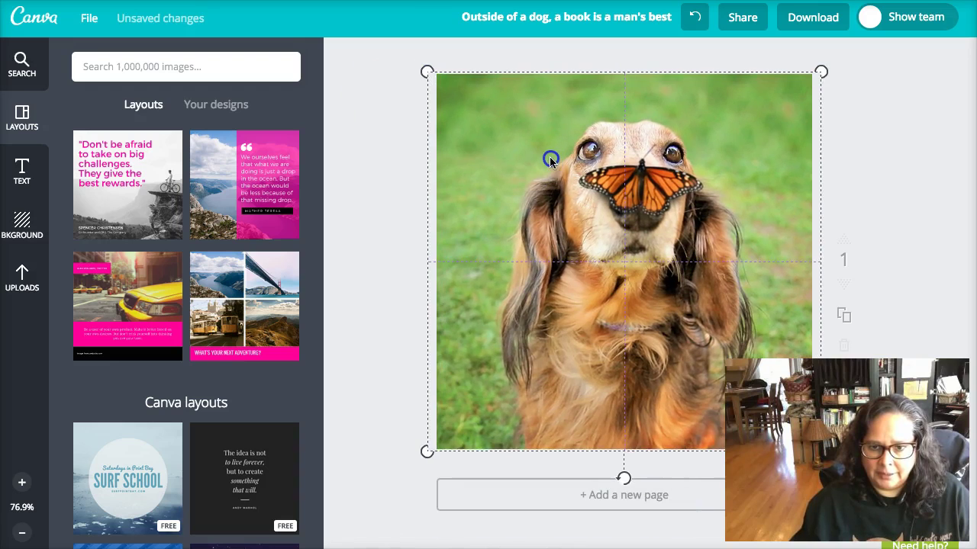
- Widen the quote's text box to three lines and place it at the bottom of the photo with the author line centered beneath
{"action": "left_click", "coordinate": [598, 355]}
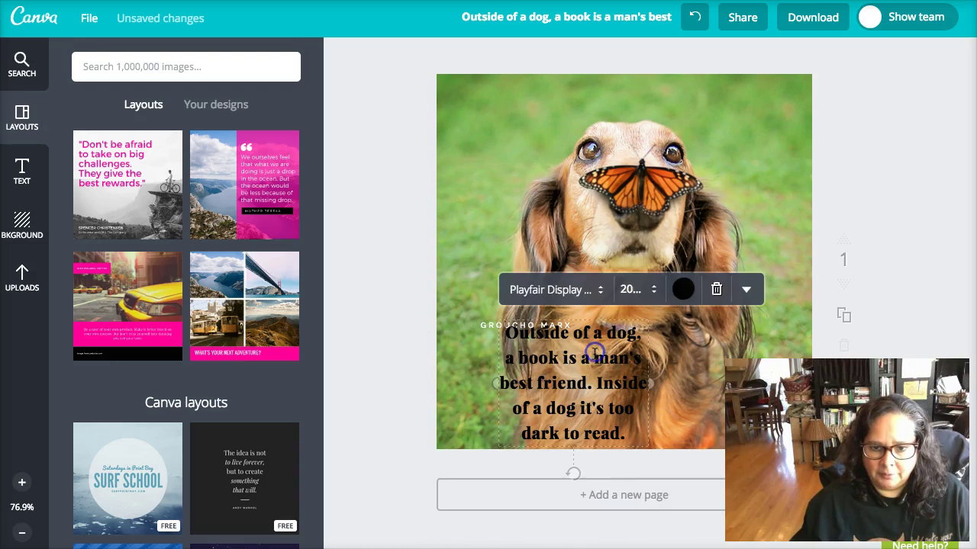
{"action": "left_click_drag", "start_coordinate": [649, 384], "coordinate": [802, 357]}
{"action": "left_click_drag", "start_coordinate": [615, 357], "coordinate": [643, 374]}
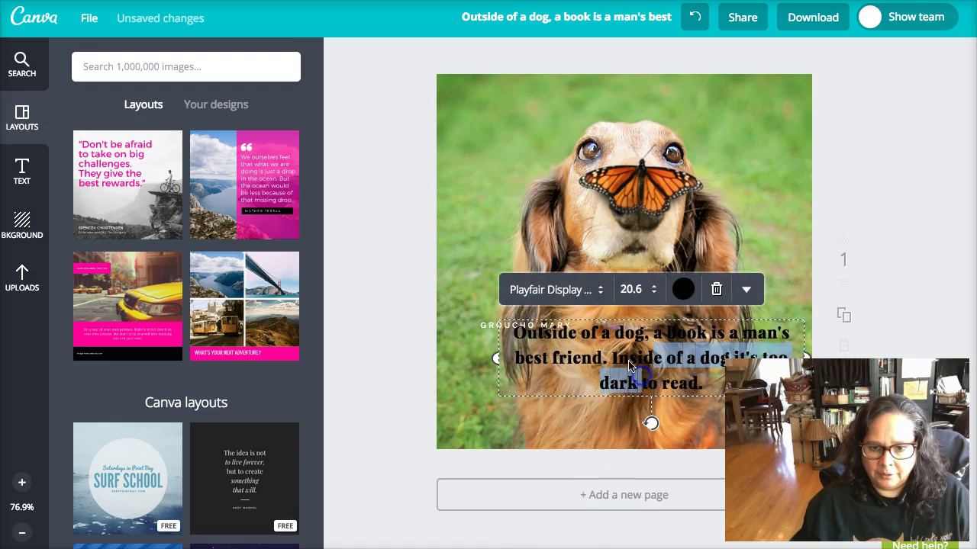
{"action": "left_click", "coordinate": [389, 191]}
{"action": "left_click_drag", "start_coordinate": [518, 330], "coordinate": [613, 429]}
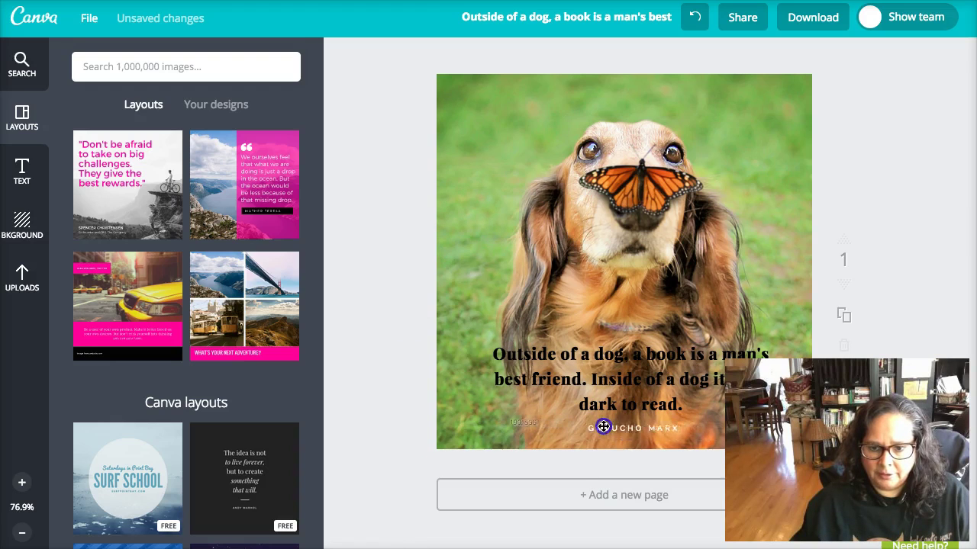
{"action": "left_click_drag", "start_coordinate": [645, 387], "coordinate": [645, 387]}
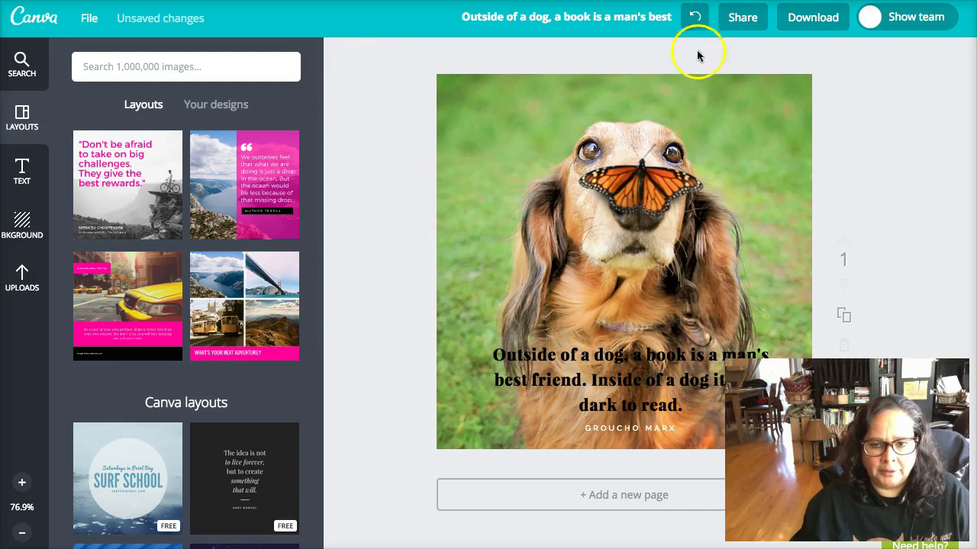
- Set the quote's text color to white in the square design
{"action": "left_click", "coordinate": [586, 360]}
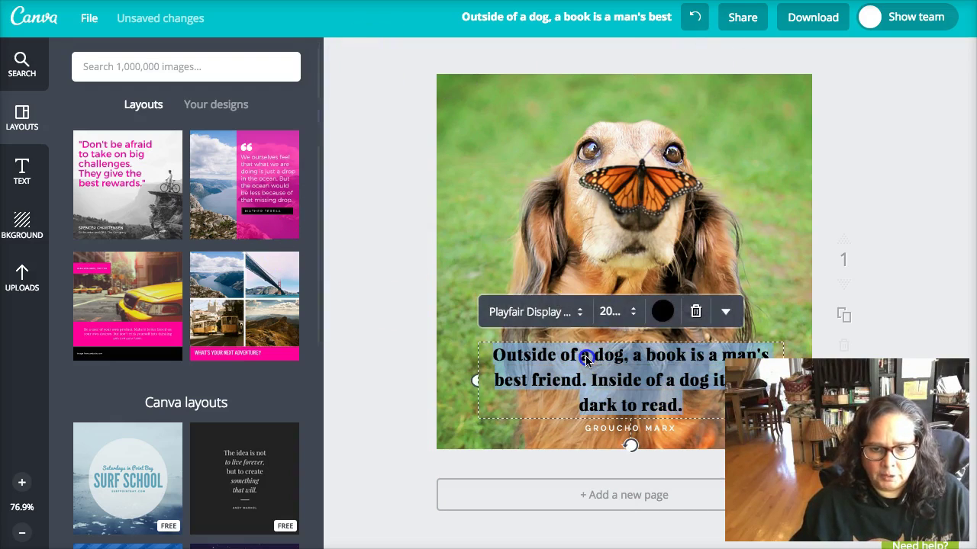
{"action": "left_click", "coordinate": [664, 311]}
{"action": "left_click", "coordinate": [613, 265]}
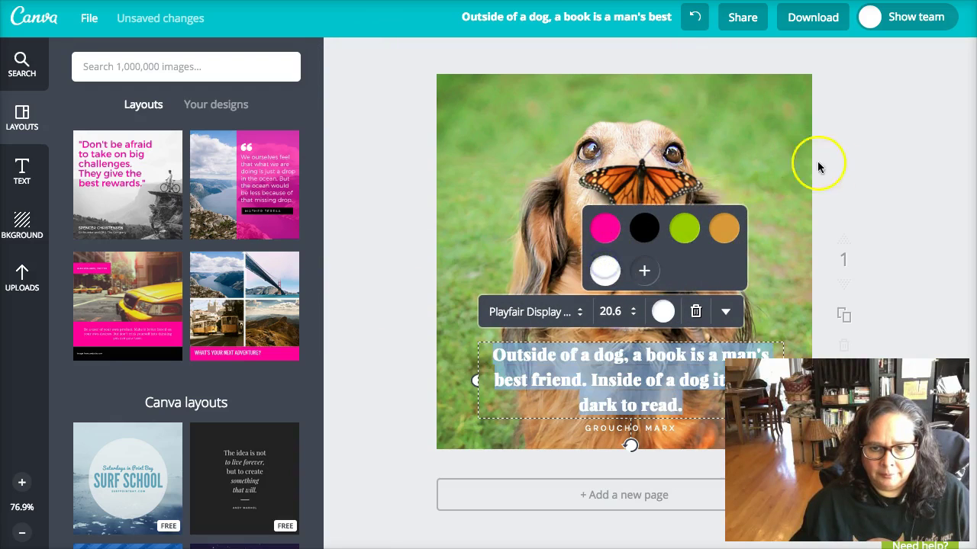
{"action": "left_click", "coordinate": [839, 163]}
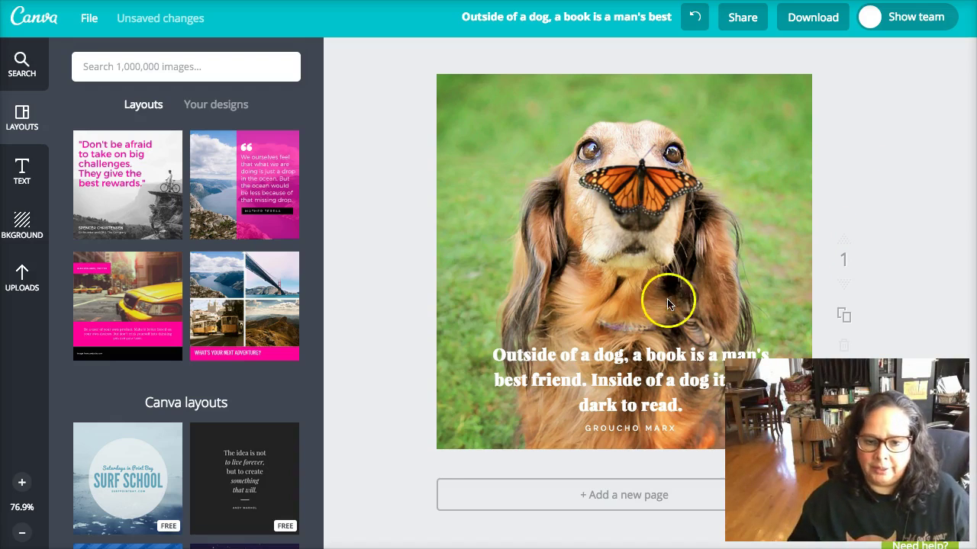
- Change the quote's font to Ultra in the square design
{"action": "left_click", "coordinate": [624, 403]}
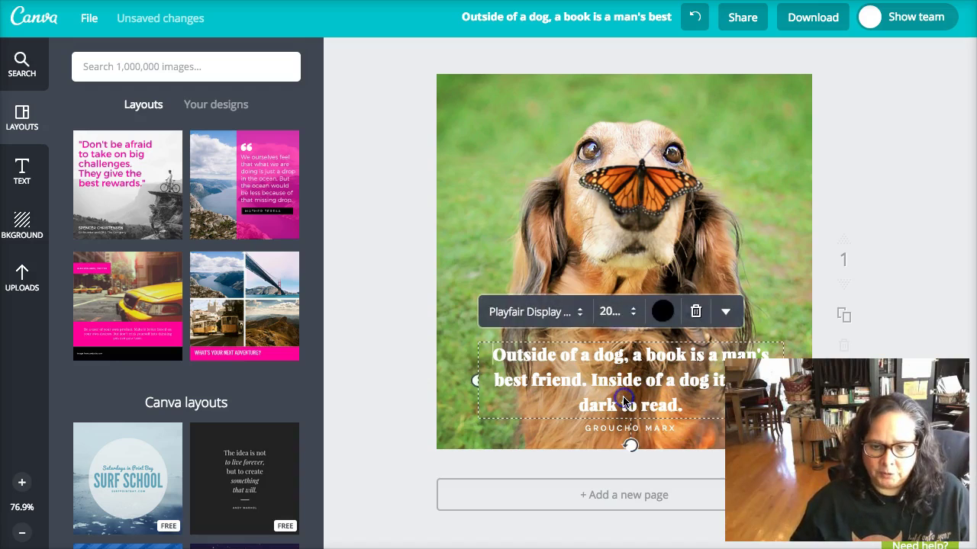
{"action": "left_click", "coordinate": [584, 313]}
{"action": "scroll", "coordinate": [581, 319], "scroll_direction": "down", "scroll_amount": 10}
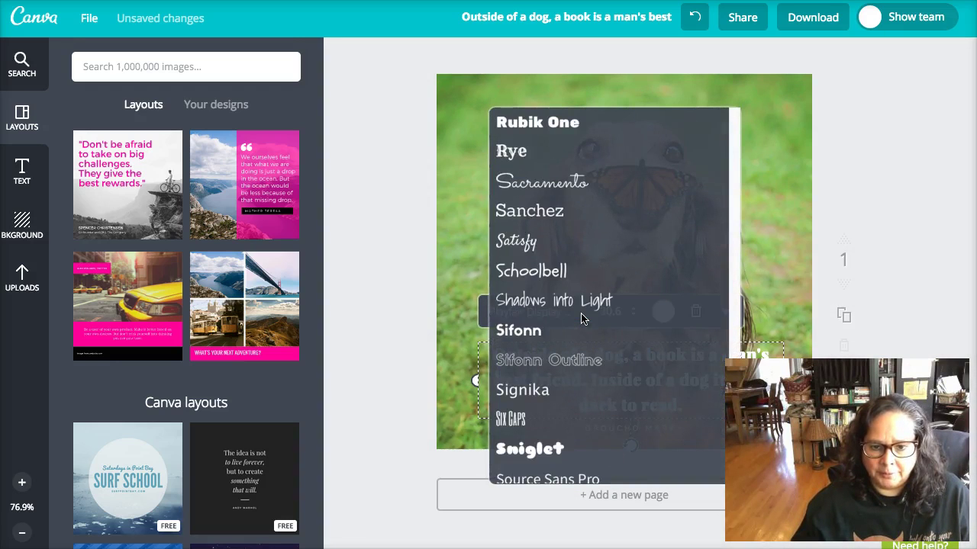
{"action": "scroll", "coordinate": [581, 319], "scroll_direction": "down", "scroll_amount": 5}
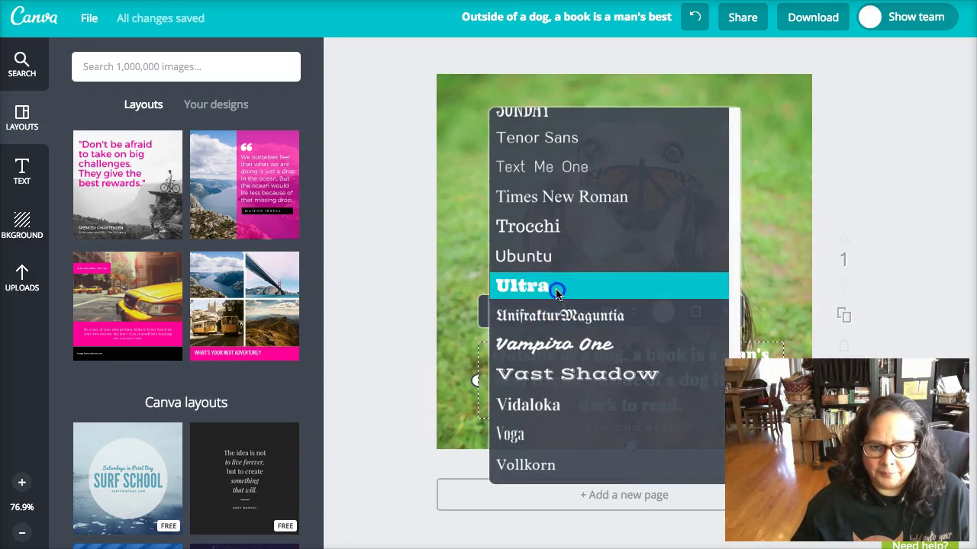
{"action": "left_click", "coordinate": [558, 287]}
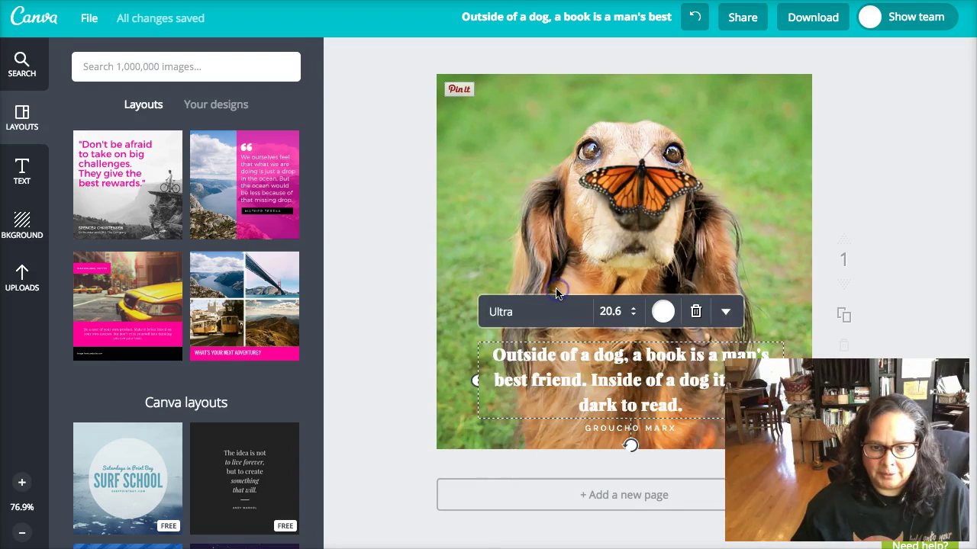
{"action": "left_click", "coordinate": [868, 281]}
{"action": "left_click_drag", "start_coordinate": [622, 305], "coordinate": [584, 288]}
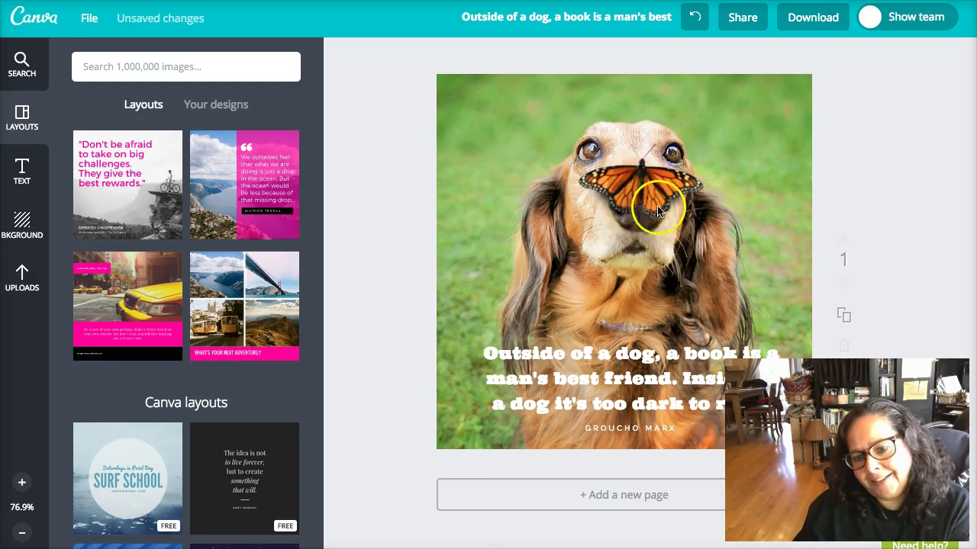
- In the Pinterest design, move the quote and author line down and enlarge the dog photo to span the canvas's full width at the top
{"action": "left_click_drag", "start_coordinate": [651, 176], "coordinate": [621, 201]}
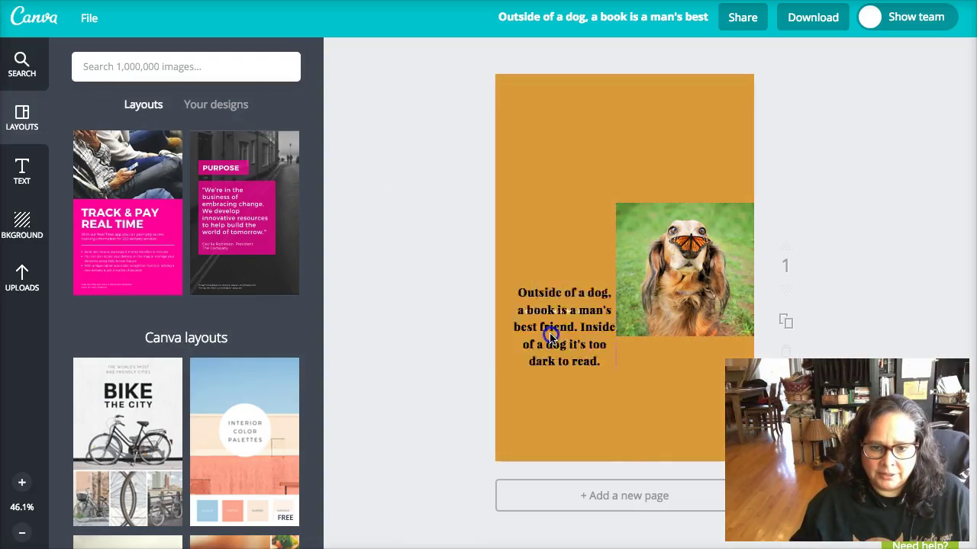
{"action": "left_click_drag", "start_coordinate": [551, 336], "coordinate": [590, 407]}
{"action": "left_click_drag", "start_coordinate": [562, 308], "coordinate": [612, 441]}
{"action": "left_click_drag", "start_coordinate": [626, 308], "coordinate": [536, 148]}
{"action": "left_click", "coordinate": [618, 200]}
{"action": "left_click_drag", "start_coordinate": [633, 208], "coordinate": [747, 332]}
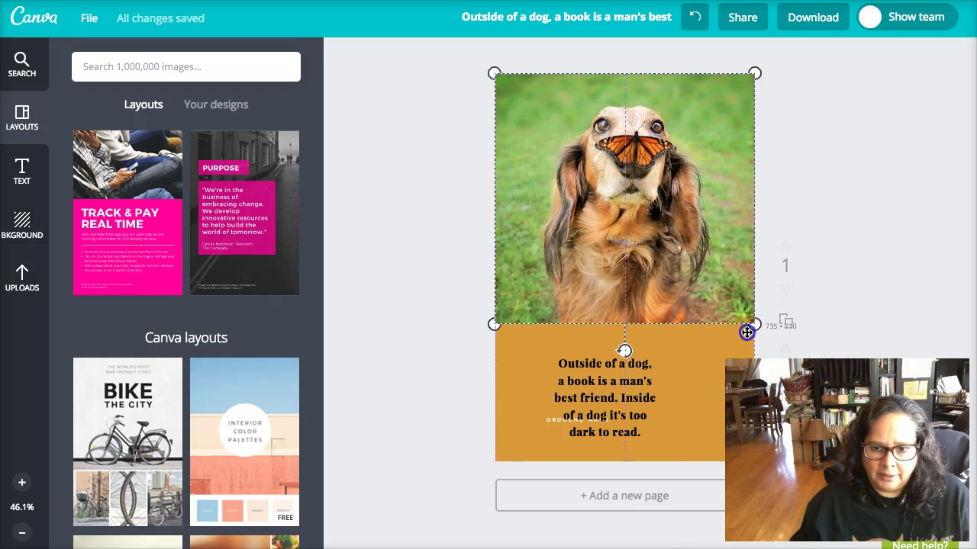
{"action": "left_click", "coordinate": [389, 270]}
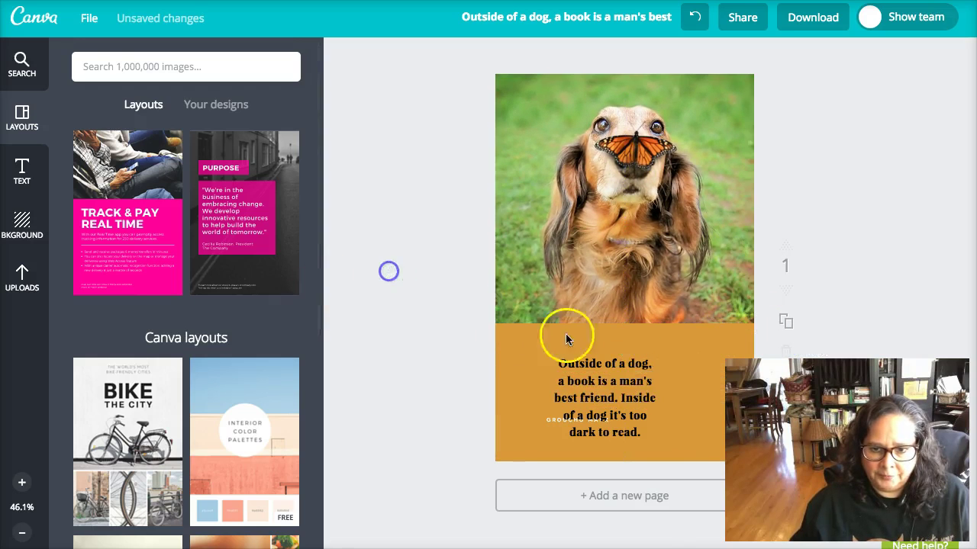
- Move the quote to just below the photo and widen its text box to nearly the width of the orange area
{"action": "left_click_drag", "start_coordinate": [604, 379], "coordinate": [567, 359]}
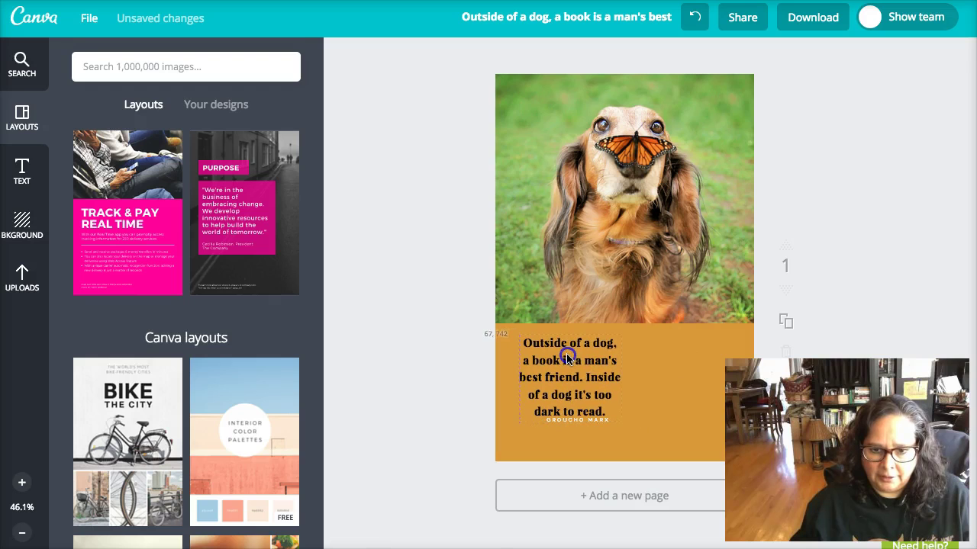
{"action": "left_click", "coordinate": [617, 380]}
{"action": "left_click_drag", "start_coordinate": [623, 379], "coordinate": [739, 379]}
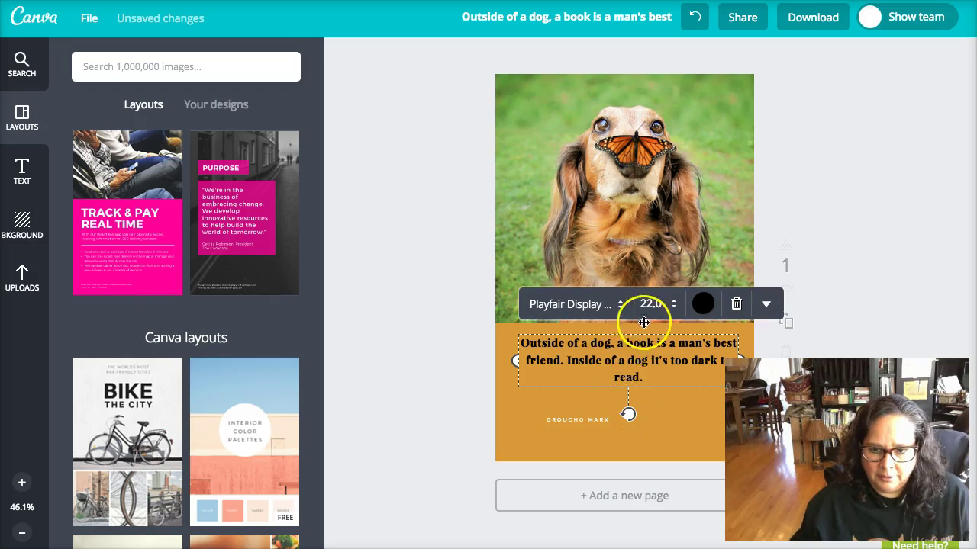
- Try 36 as the quote's font size and settle on 32
{"action": "left_click", "coordinate": [650, 305]}
{"action": "left_click", "coordinate": [661, 520]}
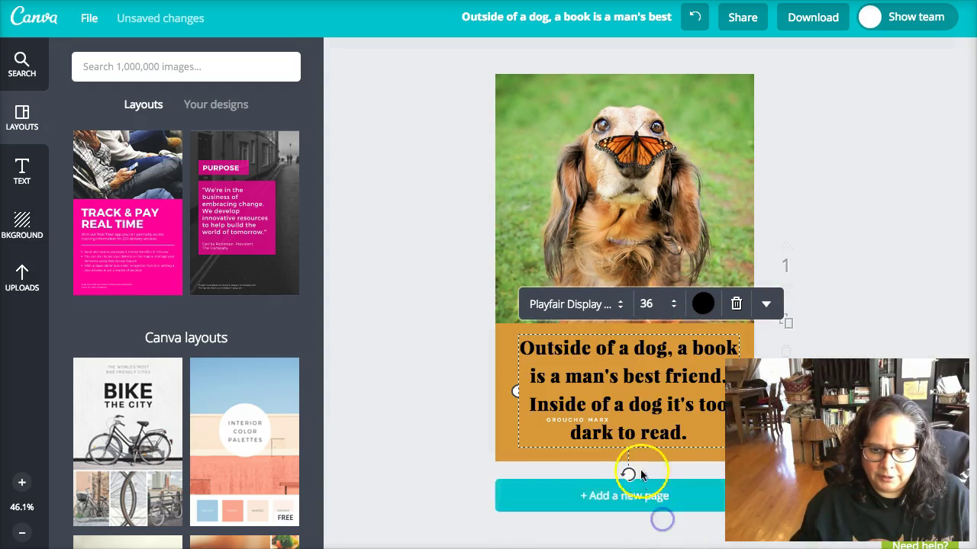
{"action": "left_click", "coordinate": [651, 304]}
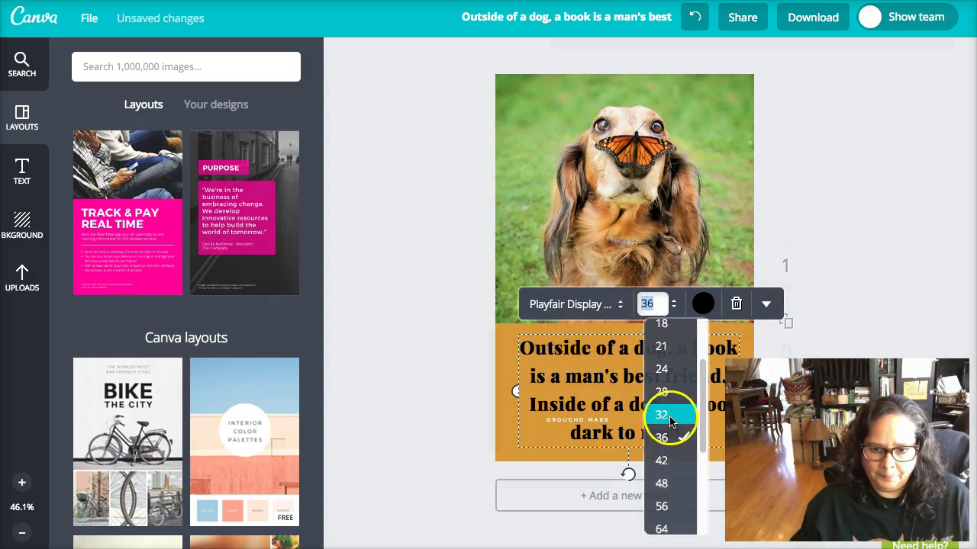
{"action": "left_click", "coordinate": [670, 416]}
{"action": "left_click", "coordinate": [460, 405]}
- Shift the quote upward and move the author line to the bottom center of the orange area
{"action": "left_click_drag", "start_coordinate": [578, 422], "coordinate": [565, 359]}
{"action": "left_click_drag", "start_coordinate": [581, 422], "coordinate": [627, 452]}
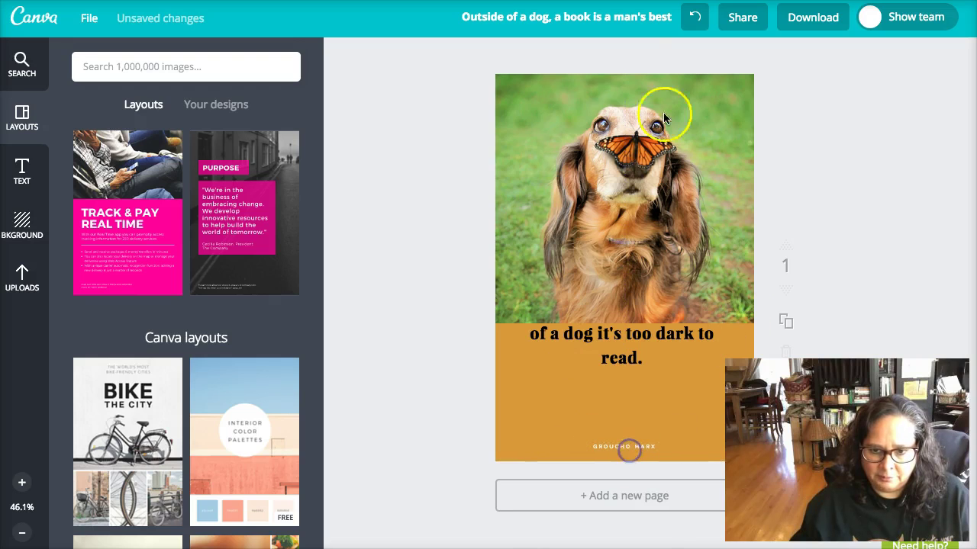
- Set the author line's font size to 18 and nudge it slightly upward in the orange area
{"action": "left_click", "coordinate": [620, 446]}
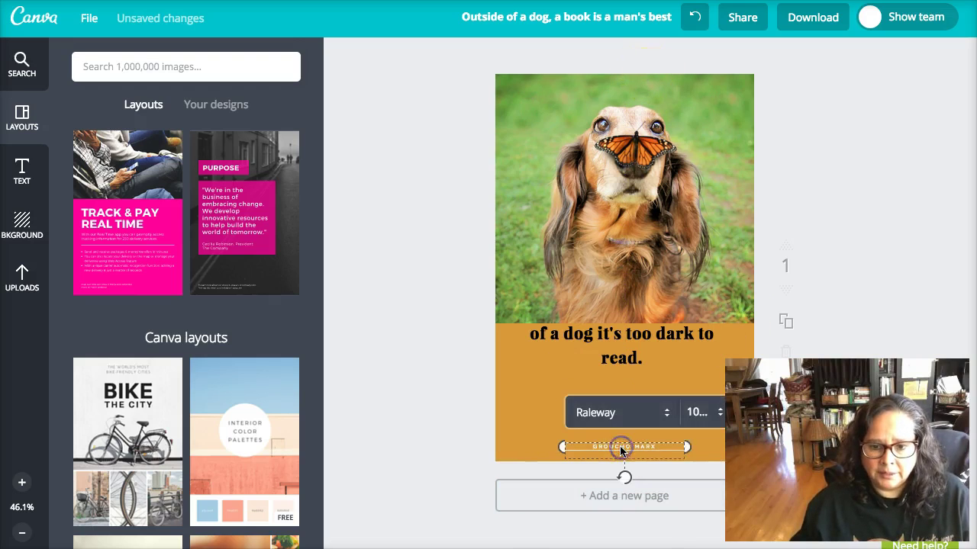
{"action": "left_click", "coordinate": [707, 418]}
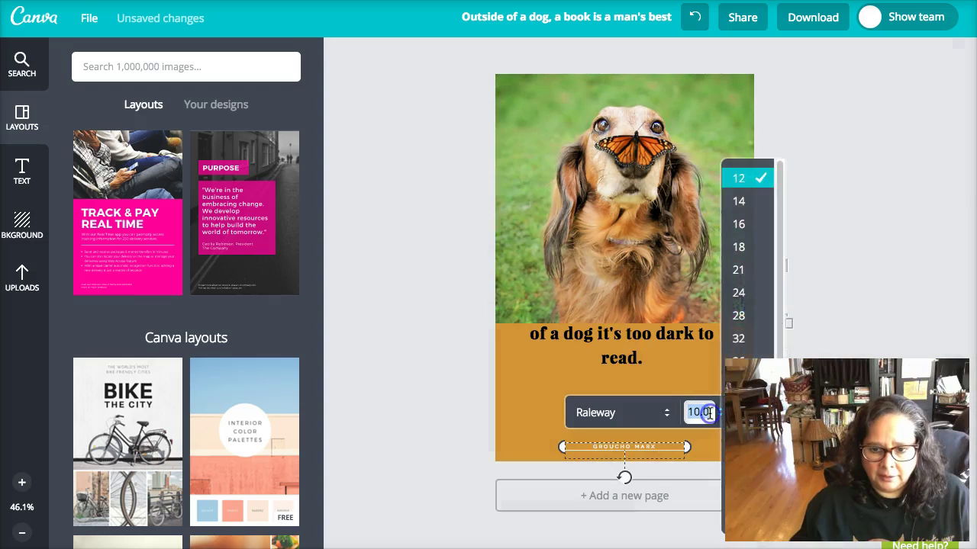
{"action": "left_click", "coordinate": [740, 248]}
{"action": "left_click", "coordinate": [439, 353]}
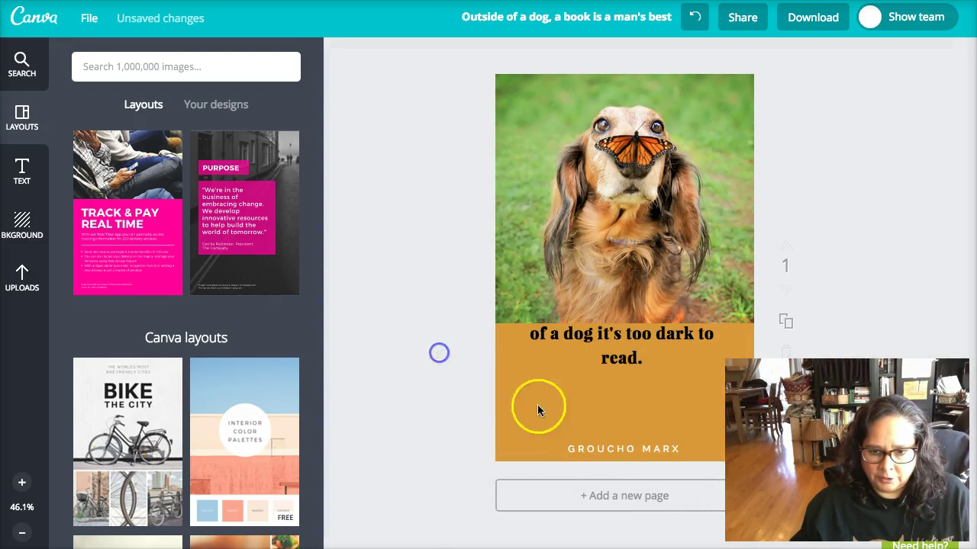
{"action": "left_click_drag", "start_coordinate": [619, 447], "coordinate": [619, 440]}
- Move the quote out from behind the photo, set its font size to 28, and place it just above the author line
{"action": "left_click_drag", "start_coordinate": [610, 356], "coordinate": [620, 419]}
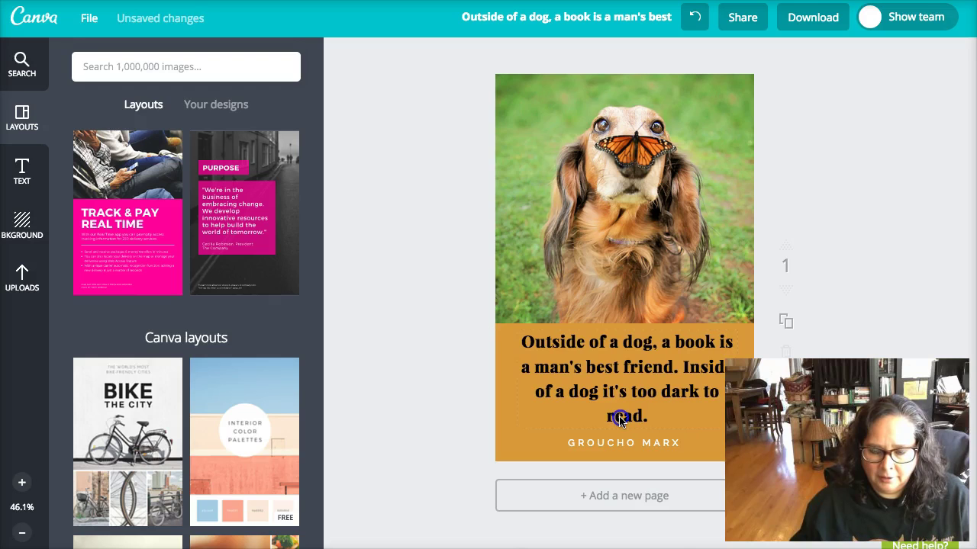
{"action": "left_click", "coordinate": [586, 382]}
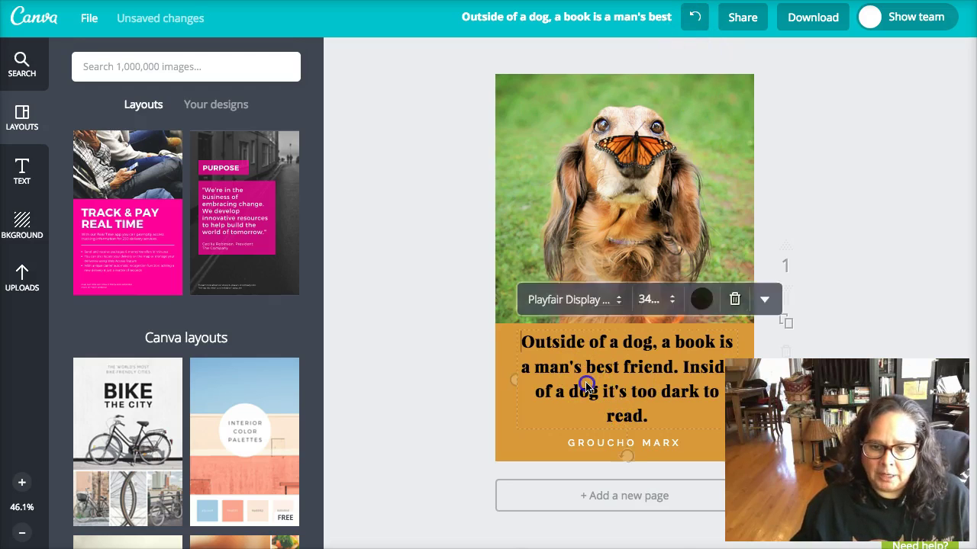
{"action": "left_click", "coordinate": [647, 299]}
{"action": "left_click", "coordinate": [660, 412]}
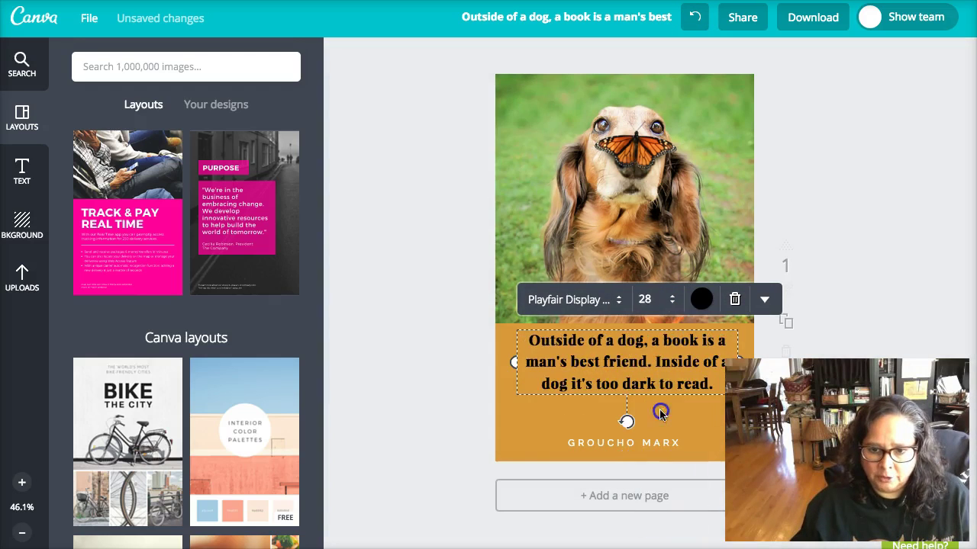
{"action": "left_click", "coordinate": [429, 365]}
{"action": "left_click_drag", "start_coordinate": [649, 384], "coordinate": [651, 403]}
- Enlarge the dog photo to cover the entire Pinterest canvas and center the dog horizontally
{"action": "left_click", "coordinate": [612, 277]}
{"action": "left_click_drag", "start_coordinate": [499, 325], "coordinate": [432, 383]}
{"action": "left_click_drag", "start_coordinate": [633, 309], "coordinate": [663, 309]}
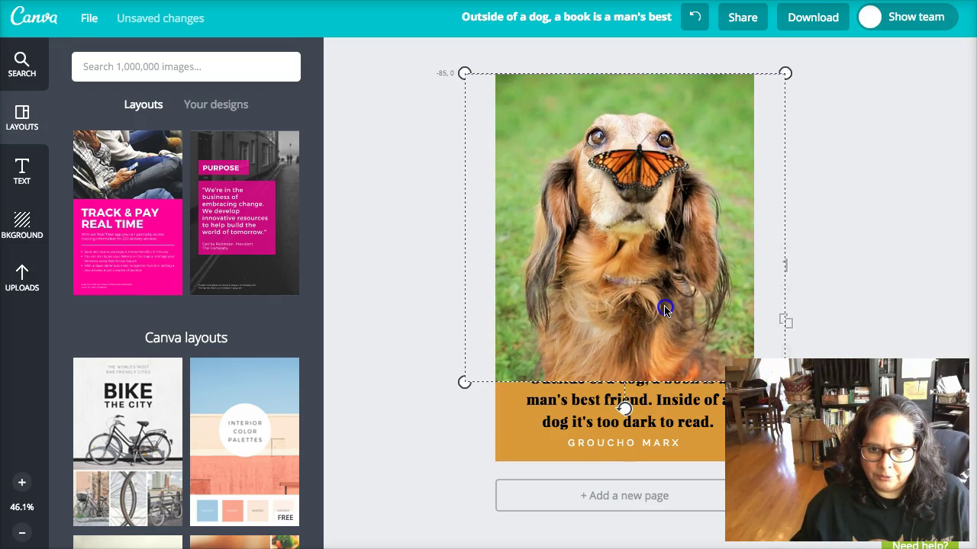
{"action": "left_click_drag", "start_coordinate": [466, 385], "coordinate": [364, 466]}
{"action": "left_click_drag", "start_coordinate": [637, 343], "coordinate": [678, 343]}
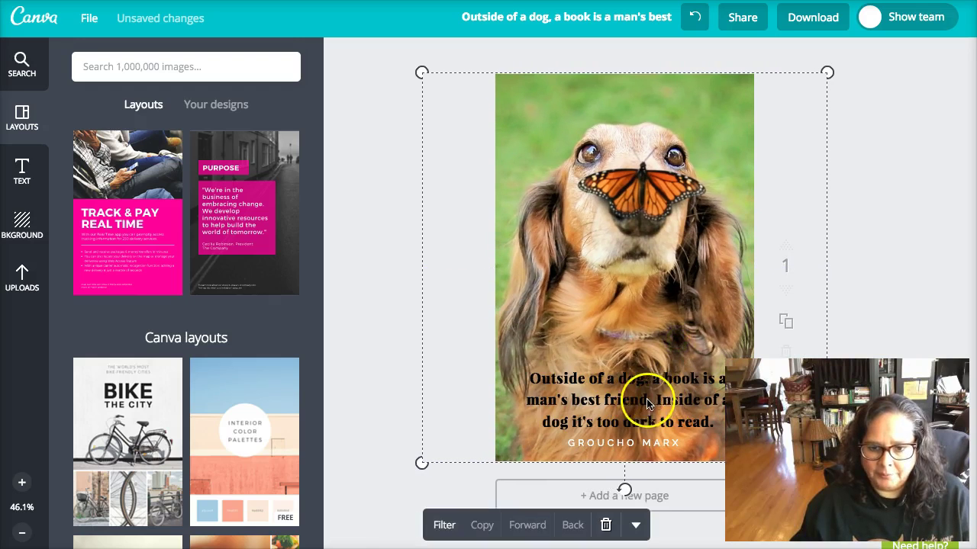
- Change the quote's text color in the Pinterest design to white
{"action": "left_click", "coordinate": [648, 399]}
{"action": "left_click", "coordinate": [701, 338]}
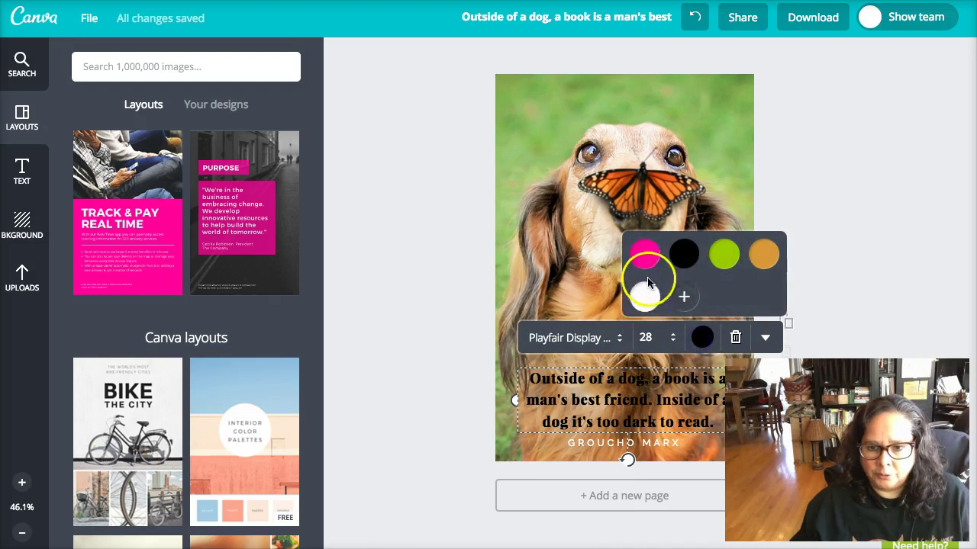
{"action": "left_click", "coordinate": [648, 293]}
{"action": "left_click", "coordinate": [339, 272]}
{"action": "left_click", "coordinate": [630, 448]}
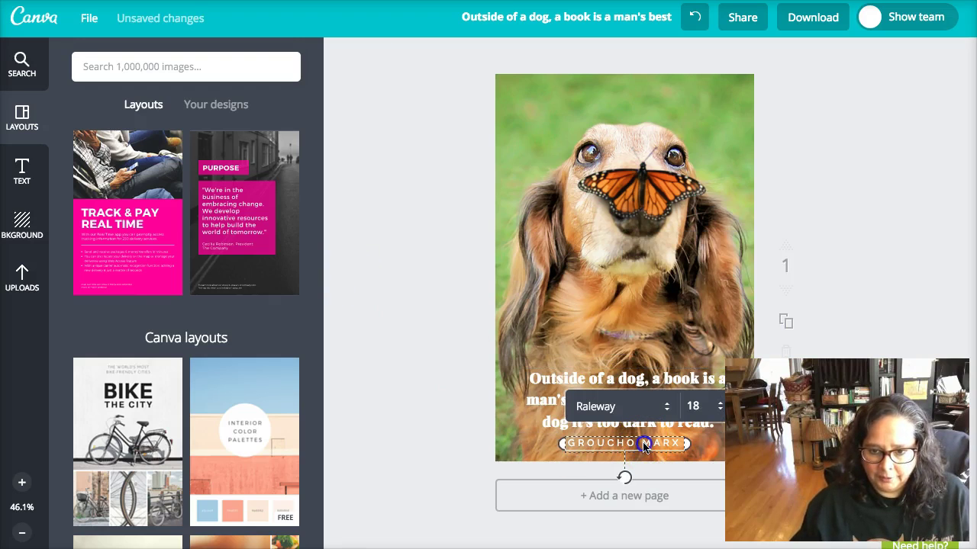
{"action": "left_click", "coordinate": [818, 233]}
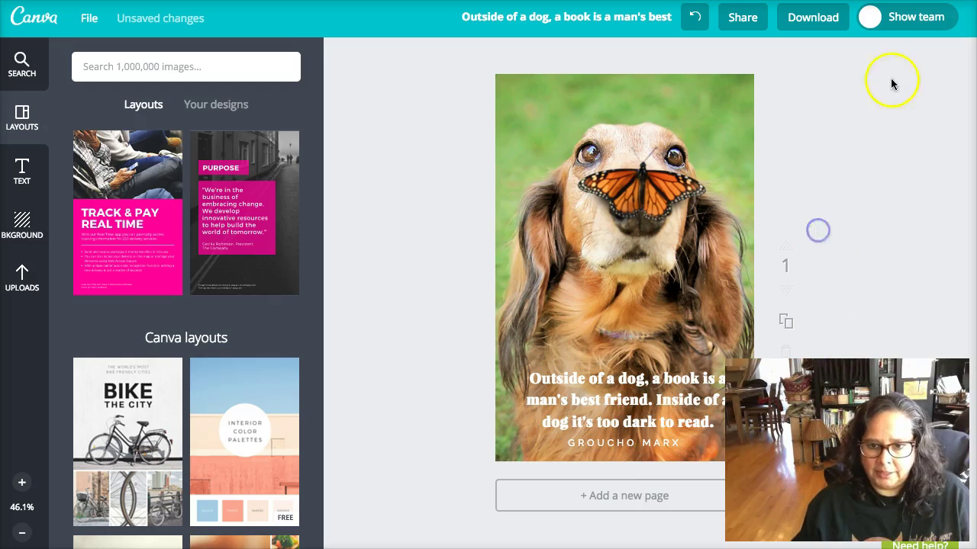
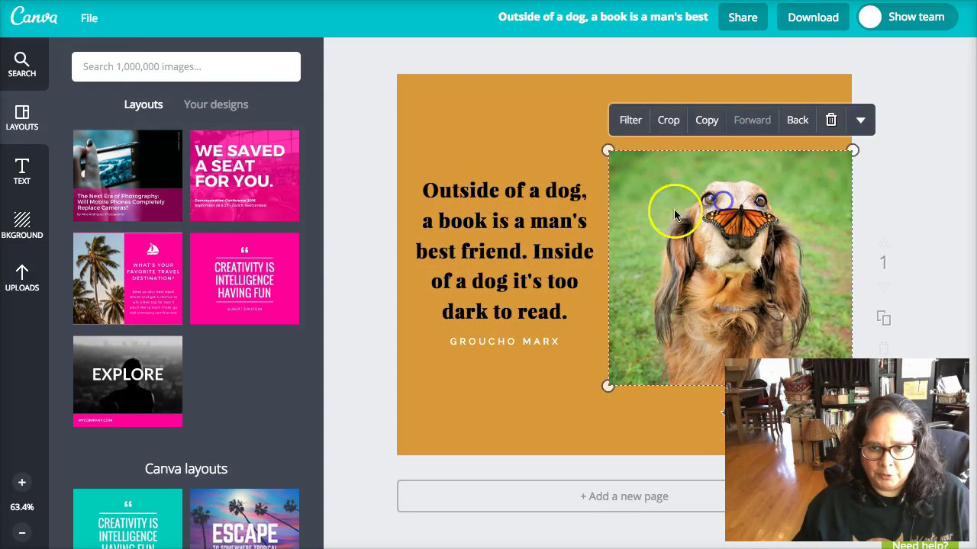
- In the Facebook design, enlarge the dog photo to cover the whole canvas and shift it down to show the dog's head
{"action": "left_click_drag", "start_coordinate": [610, 151], "coordinate": [401, 61]}
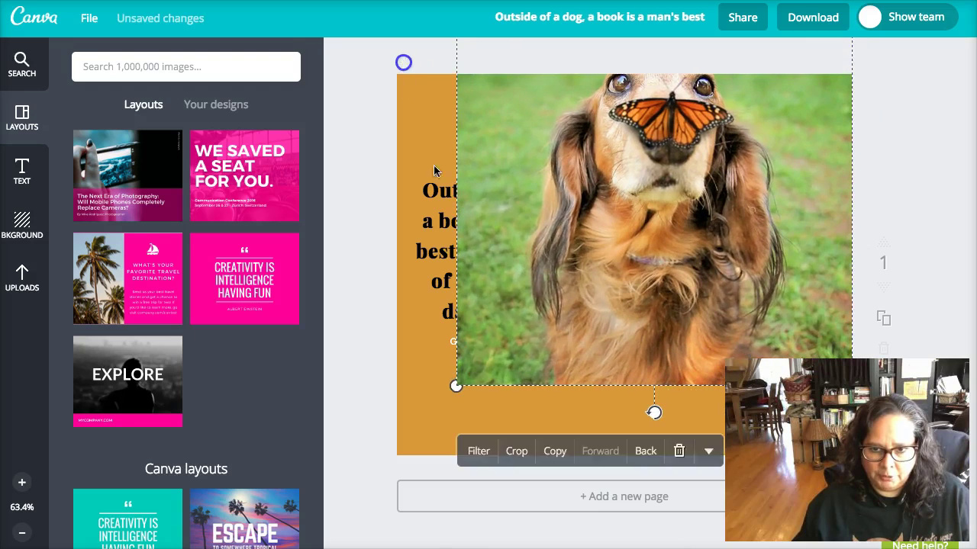
{"action": "left_click_drag", "start_coordinate": [453, 388], "coordinate": [371, 443]}
{"action": "left_click_drag", "start_coordinate": [613, 264], "coordinate": [615, 289]}
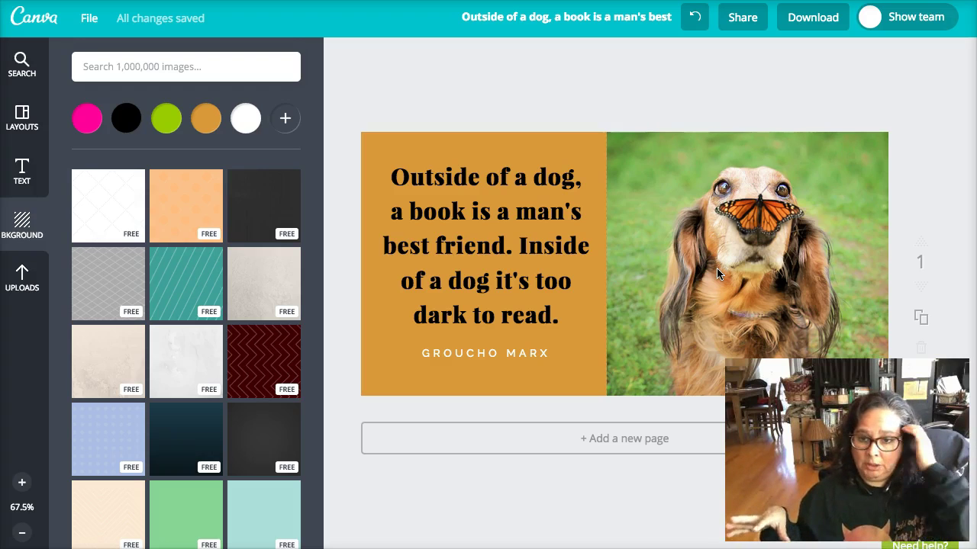
- In the Twitter Post design, change the quote's text color to white
{"action": "left_click", "coordinate": [458, 251]}
{"action": "left_click", "coordinate": [566, 129]}
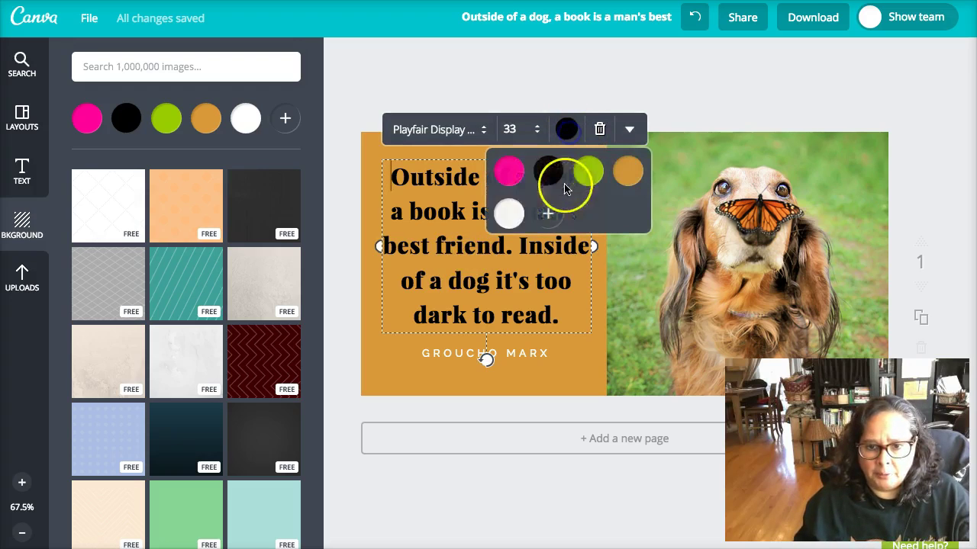
{"action": "left_click", "coordinate": [509, 214]}
{"action": "left_click", "coordinate": [680, 107]}
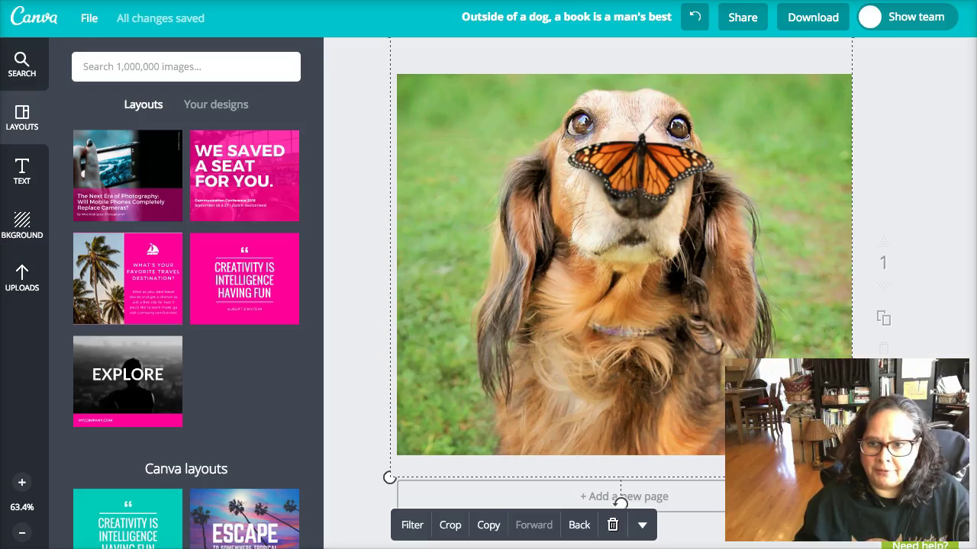
- In the Facebook design, send the dog photo behind the quote and author line
{"action": "left_click", "coordinate": [510, 148]}
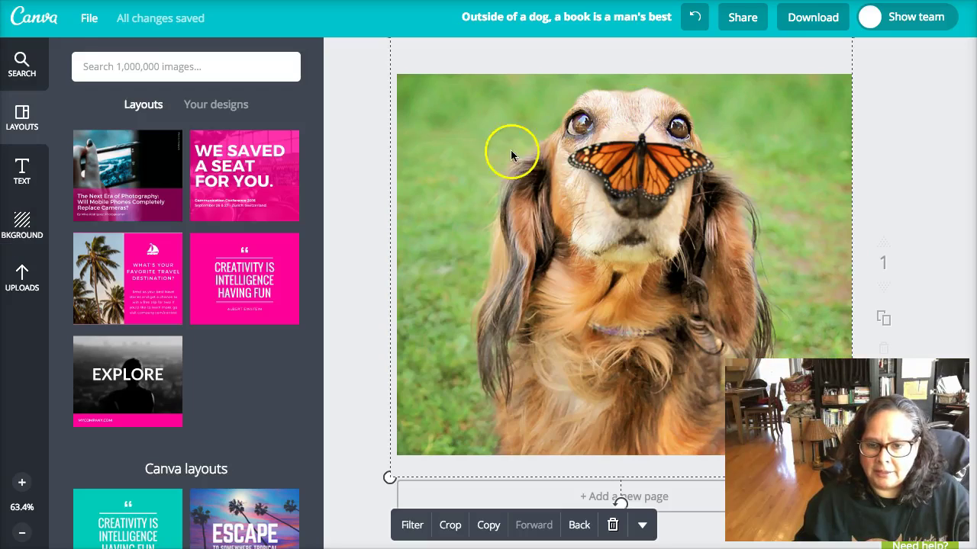
{"action": "left_click", "coordinate": [344, 142]}
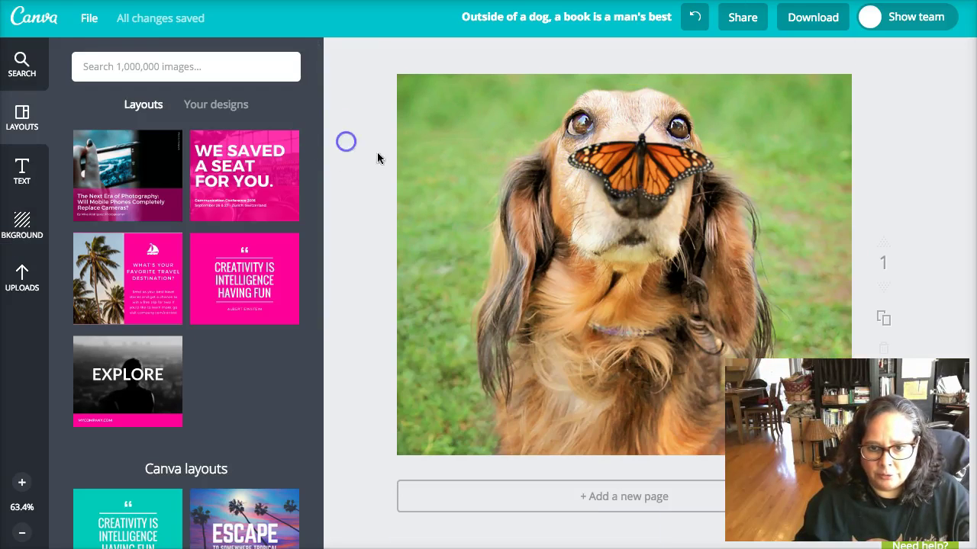
{"action": "left_click", "coordinate": [552, 224]}
{"action": "right_click", "coordinate": [552, 224]}
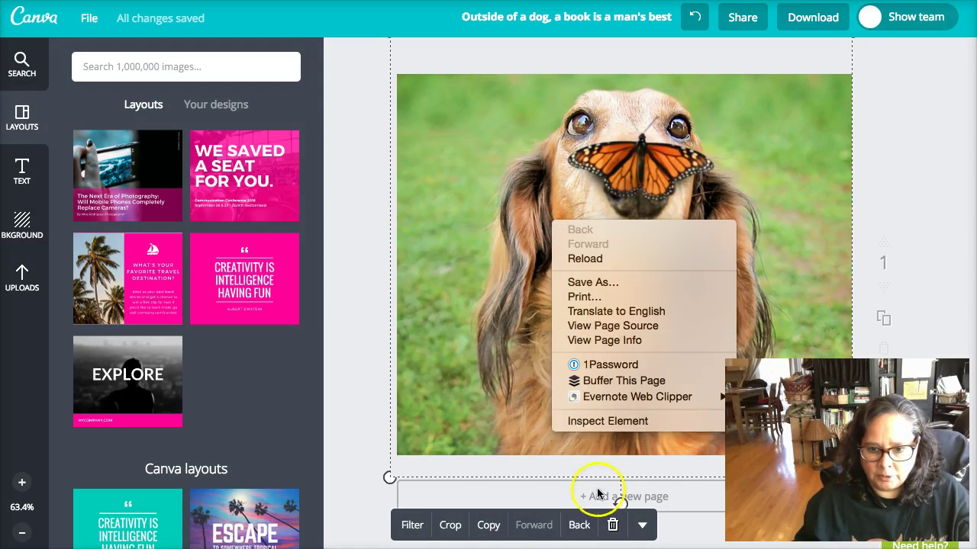
{"action": "left_click", "coordinate": [579, 525]}
{"action": "left_click", "coordinate": [579, 525]}
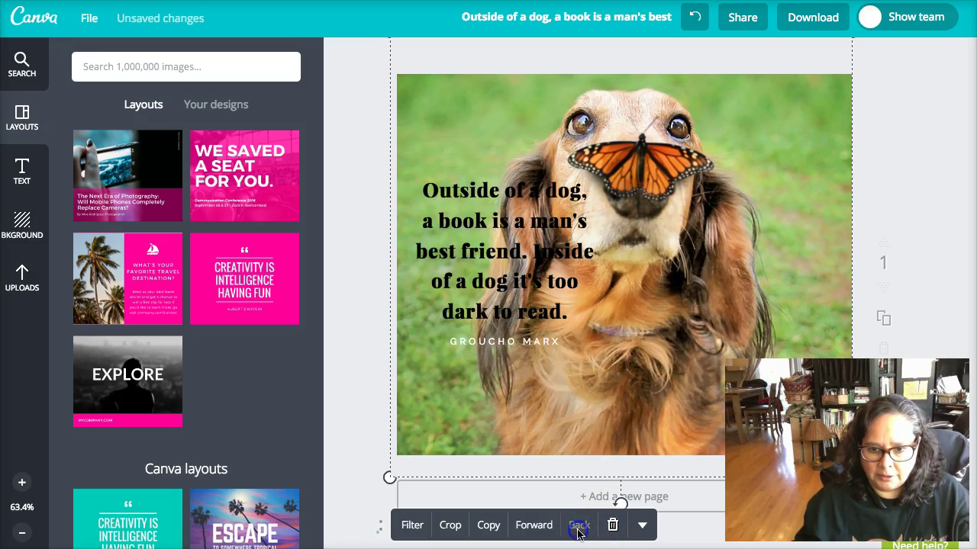
- Move the author line to the canvas's bottom center, widen the quote's text box to fit three lines, and center it just above
{"action": "left_click_drag", "start_coordinate": [530, 343], "coordinate": [649, 433]}
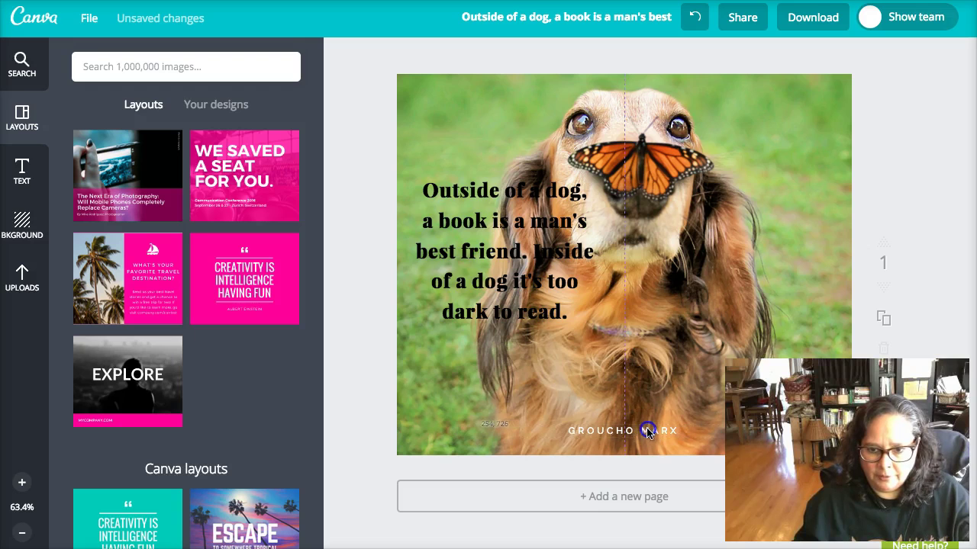
{"action": "left_click_drag", "start_coordinate": [550, 300], "coordinate": [669, 374]}
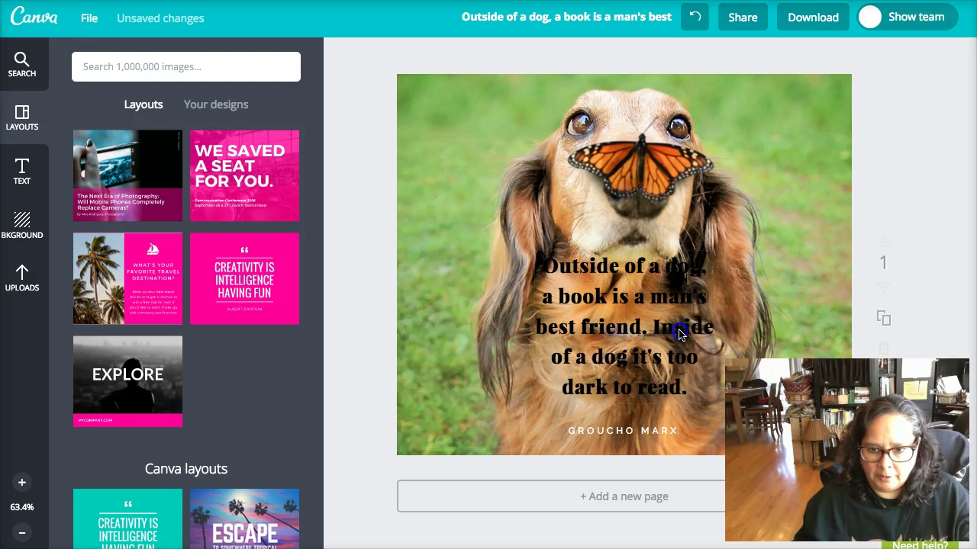
{"action": "left_click_drag", "start_coordinate": [719, 323], "coordinate": [850, 319]}
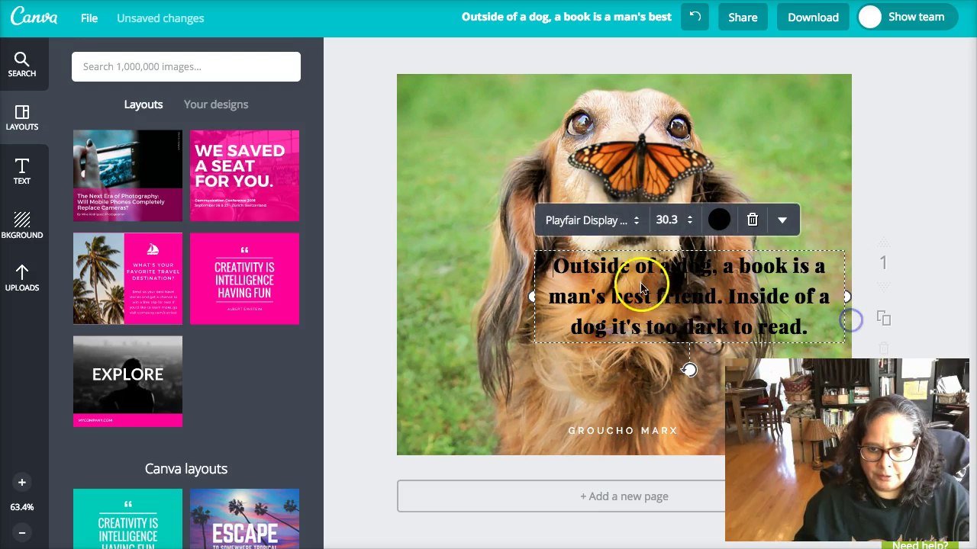
{"action": "left_click", "coordinate": [637, 345]}
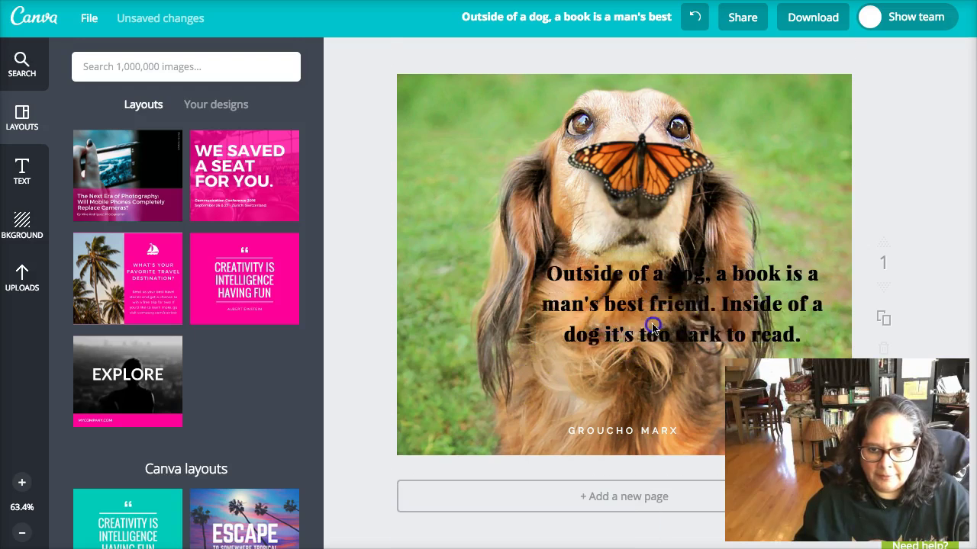
{"action": "left_click_drag", "start_coordinate": [672, 312], "coordinate": [605, 387]}
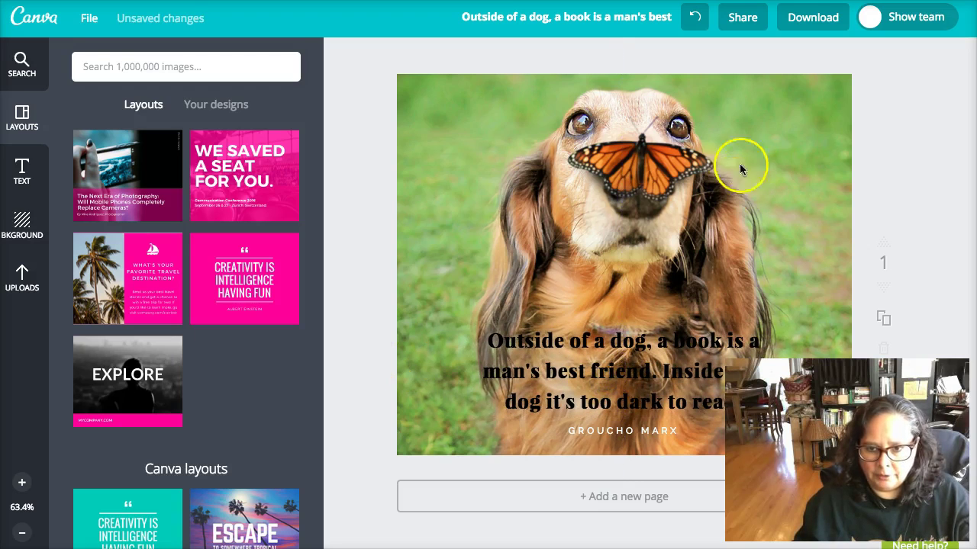
- Change the quote's text color in the Facebook design to white
{"action": "left_click", "coordinate": [601, 343]}
{"action": "left_click", "coordinate": [653, 295]}
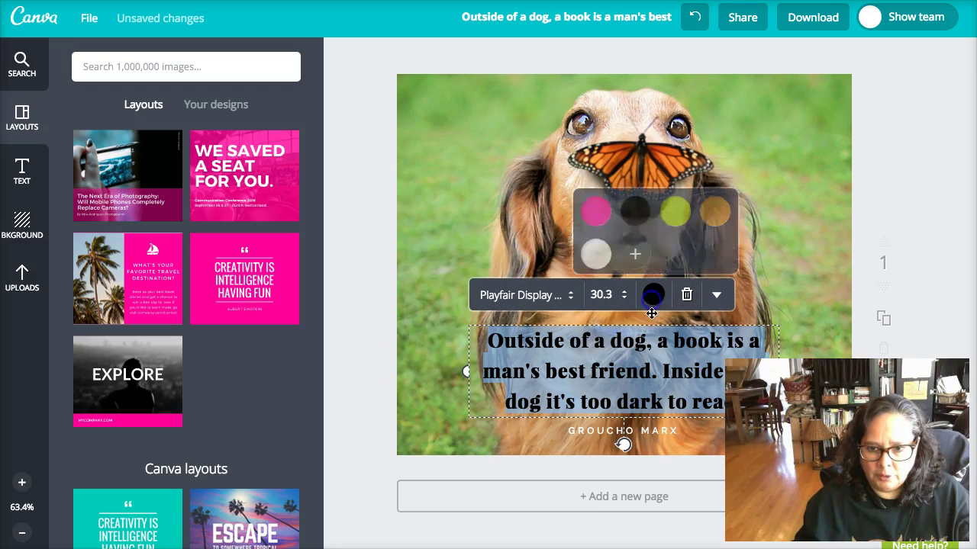
{"action": "left_click", "coordinate": [600, 256]}
{"action": "left_click", "coordinate": [878, 179]}
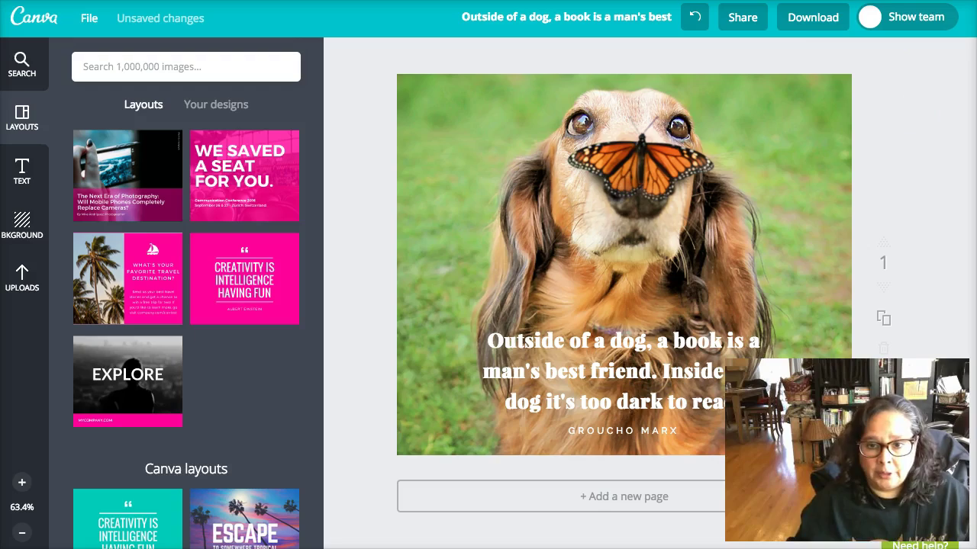
- Download the Facebook design as a JPG image for web
{"action": "left_click", "coordinate": [794, 17]}
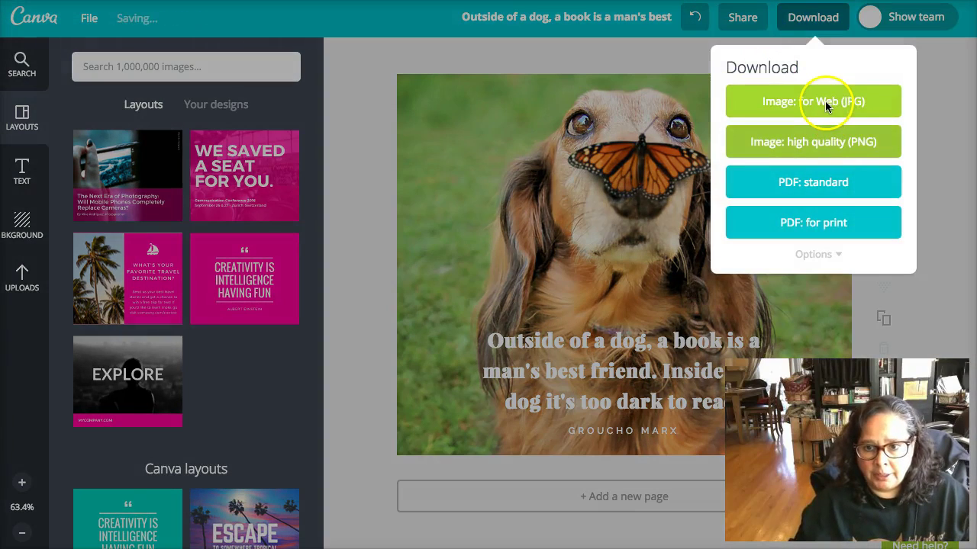
{"action": "left_click", "coordinate": [827, 104]}
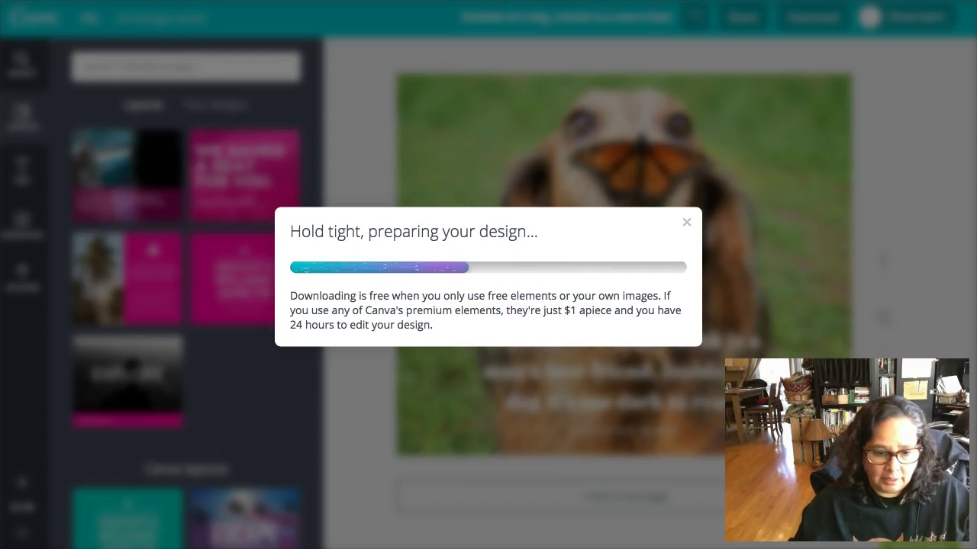
- Switch to Finder and select the downloaded "Outside of a dog, a book is a man's best.jpg" in the Desktop's Delete Me folder
{"action": "key", "text": "super+Tab"}
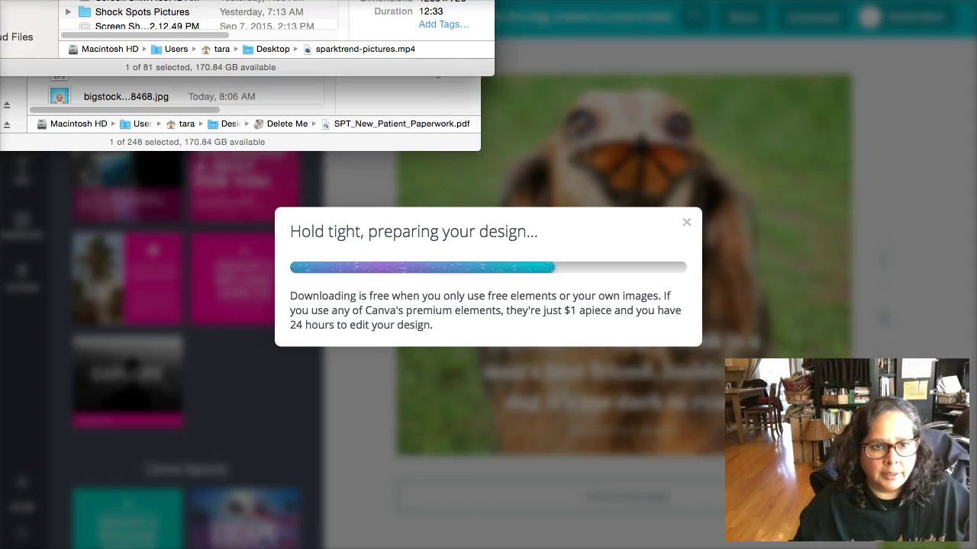
{"action": "left_click", "coordinate": [87, 17]}
{"action": "left_click_drag", "start_coordinate": [86, 17], "coordinate": [193, 297]}
{"action": "left_click", "coordinate": [248, 389]}
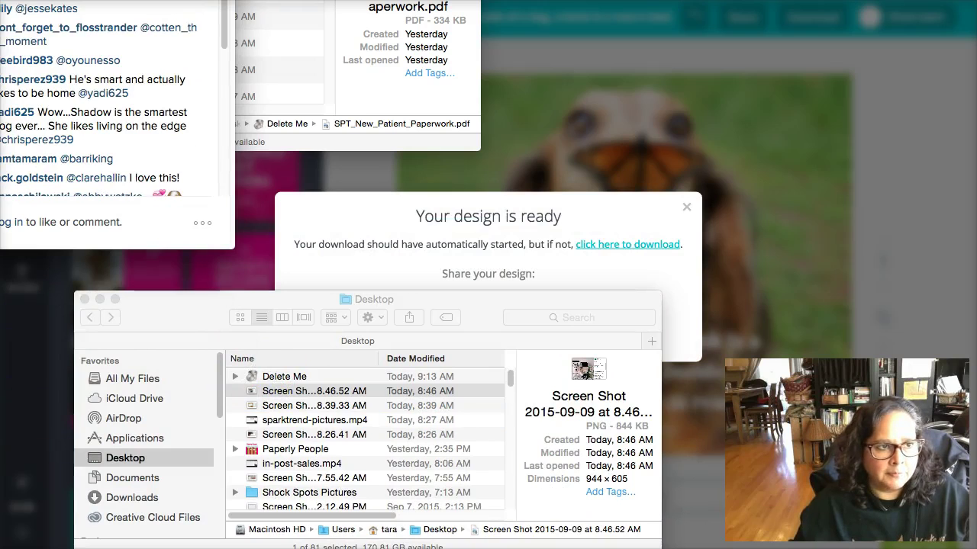
{"action": "double_click", "coordinate": [290, 376]}
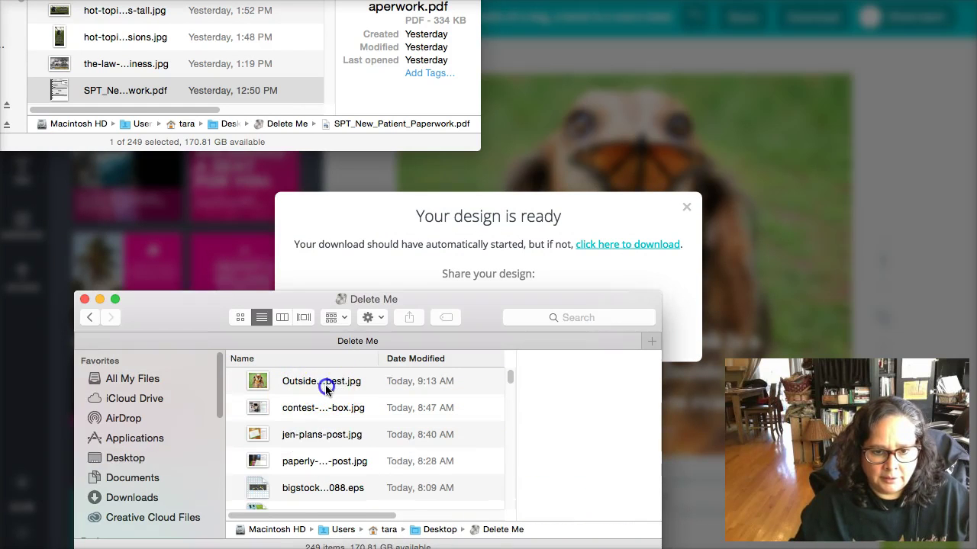
{"action": "left_click", "coordinate": [326, 388]}
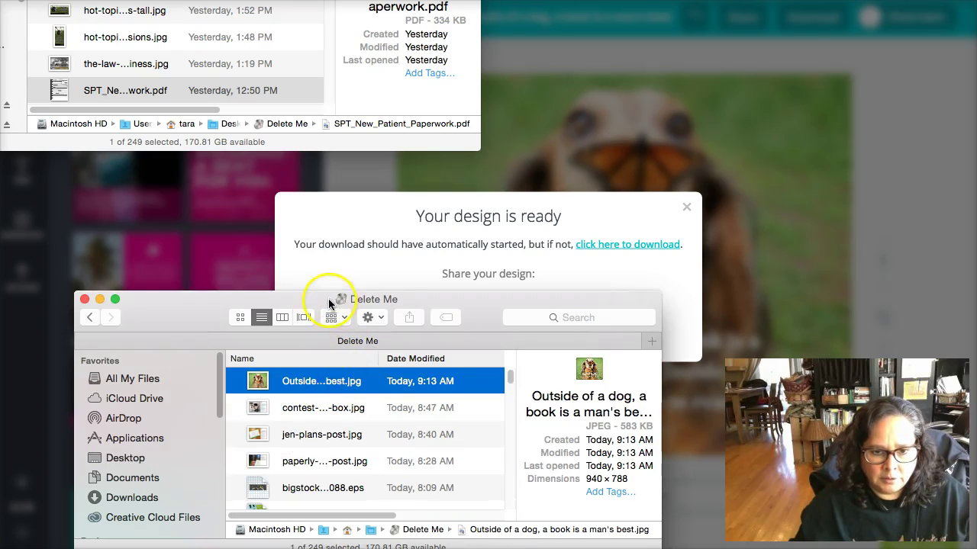
- Look through the All My Files, Desktop, Downloads, Documents and Applications locations in Finder
{"action": "left_click_drag", "start_coordinate": [323, 298], "coordinate": [302, 277]}
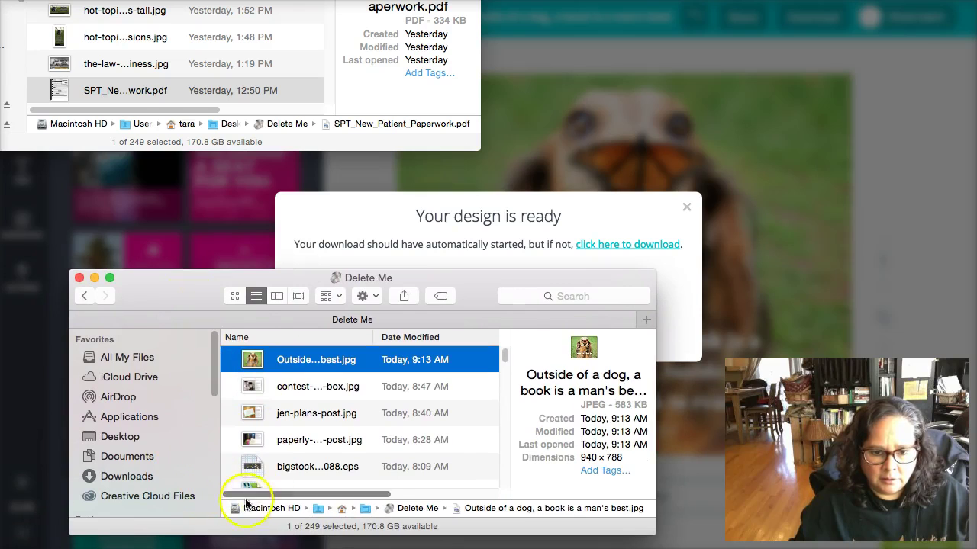
{"action": "left_click", "coordinate": [126, 358]}
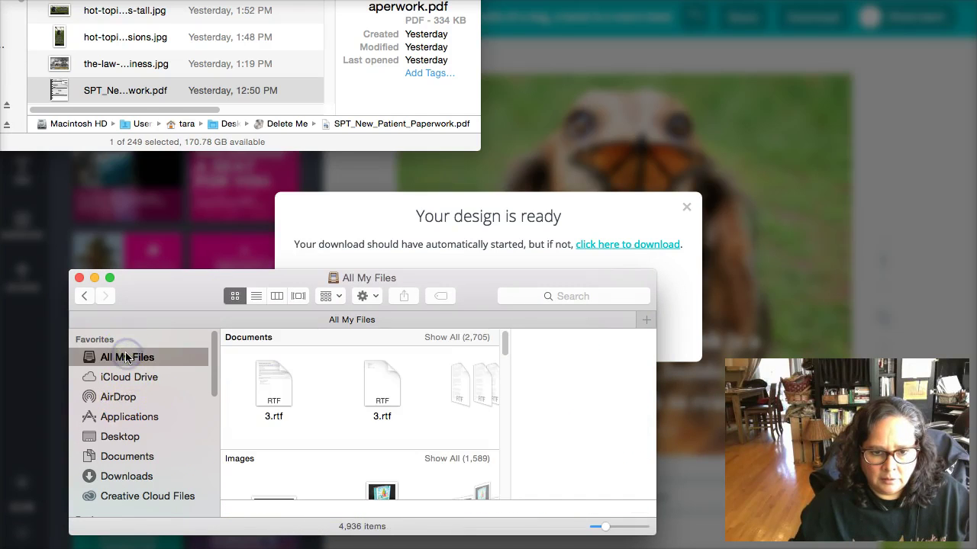
{"action": "left_click", "coordinate": [123, 438]}
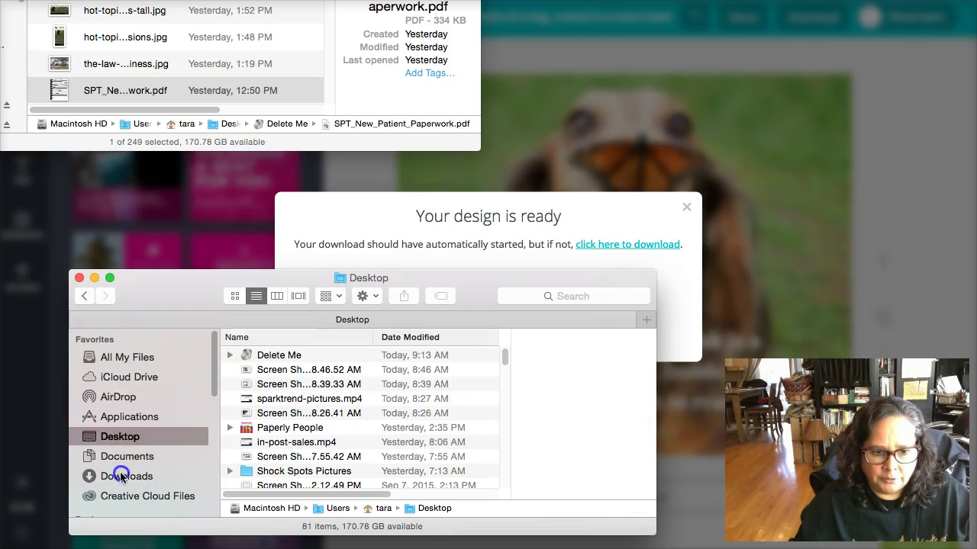
{"action": "left_click", "coordinate": [126, 477]}
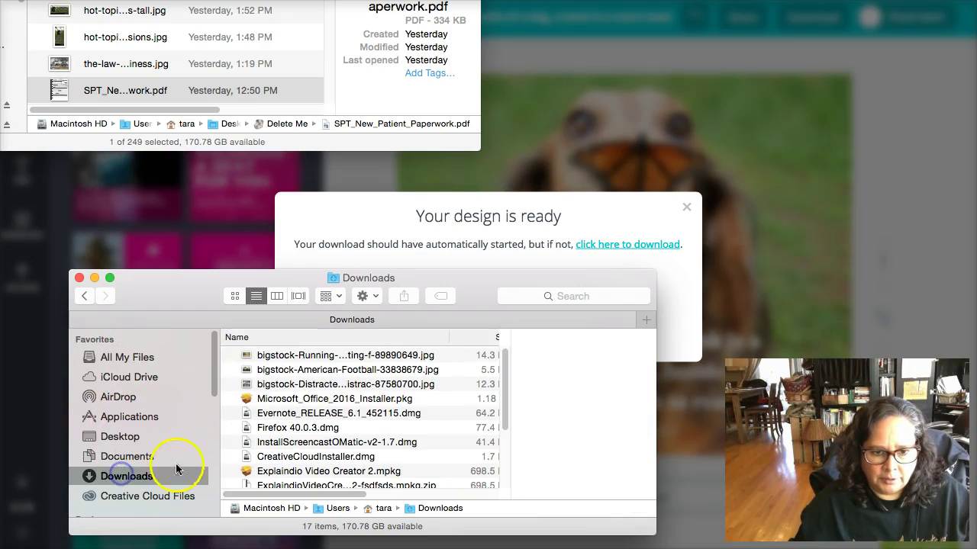
{"action": "left_click", "coordinate": [126, 457]}
{"action": "left_click", "coordinate": [136, 437]}
{"action": "left_click", "coordinate": [129, 417]}
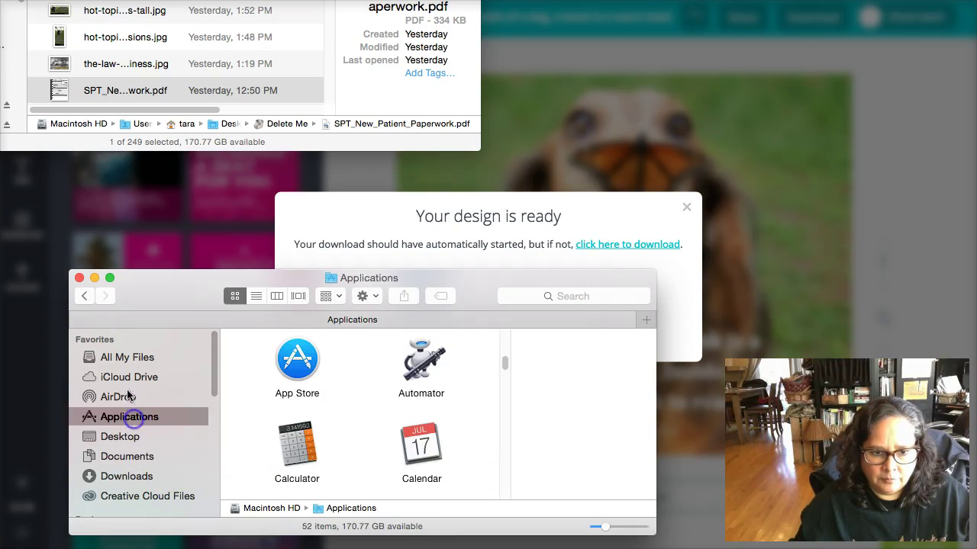
{"action": "left_click", "coordinate": [127, 357]}
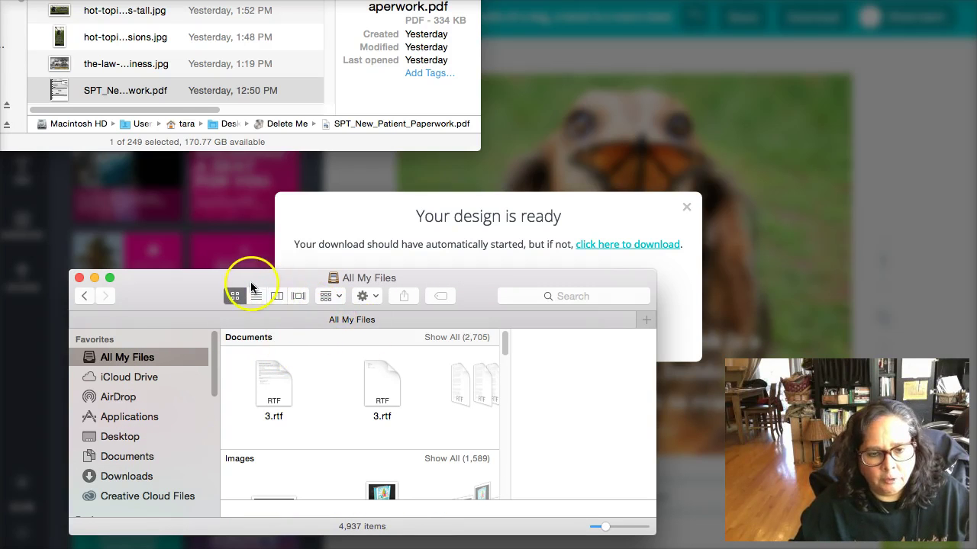
- Enlarge the Finder window and select the downloaded dog quote image in the Desktop's Delete Me folder
{"action": "left_click_drag", "start_coordinate": [251, 282], "coordinate": [153, 143]}
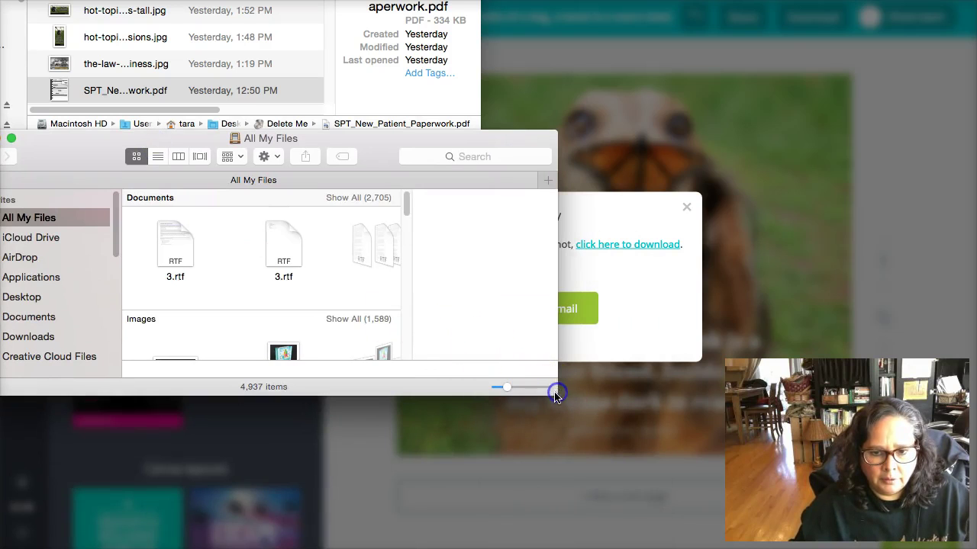
{"action": "left_click_drag", "start_coordinate": [555, 396], "coordinate": [751, 528]}
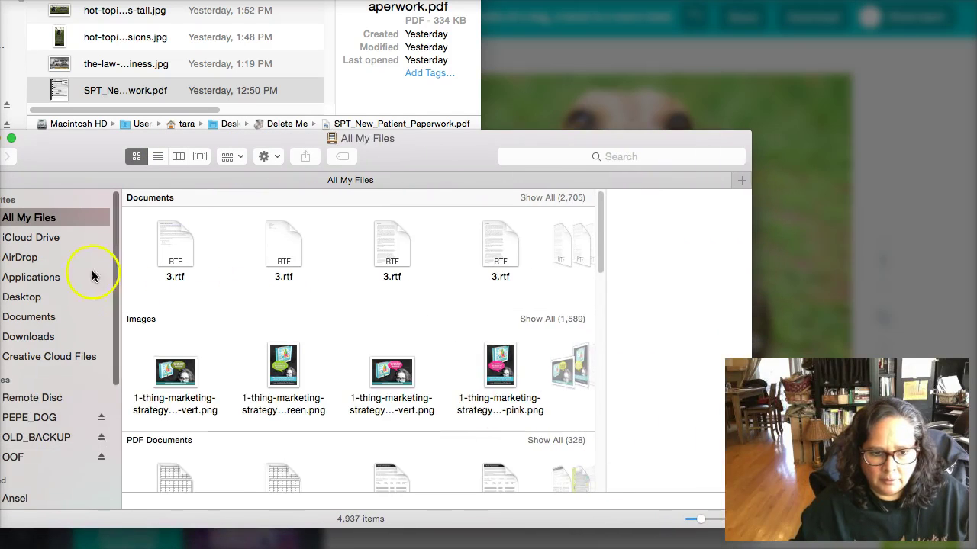
{"action": "left_click", "coordinate": [31, 299]}
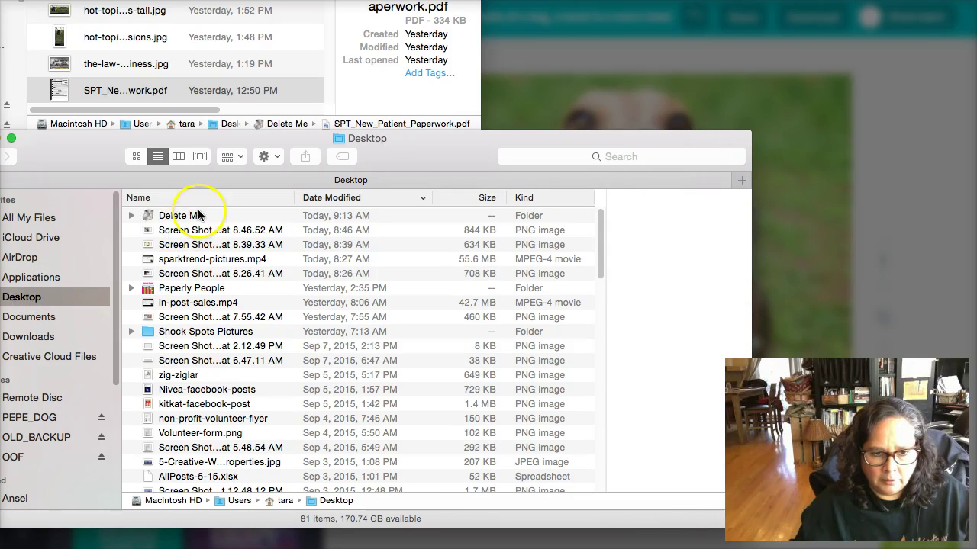
{"action": "double_click", "coordinate": [193, 216]}
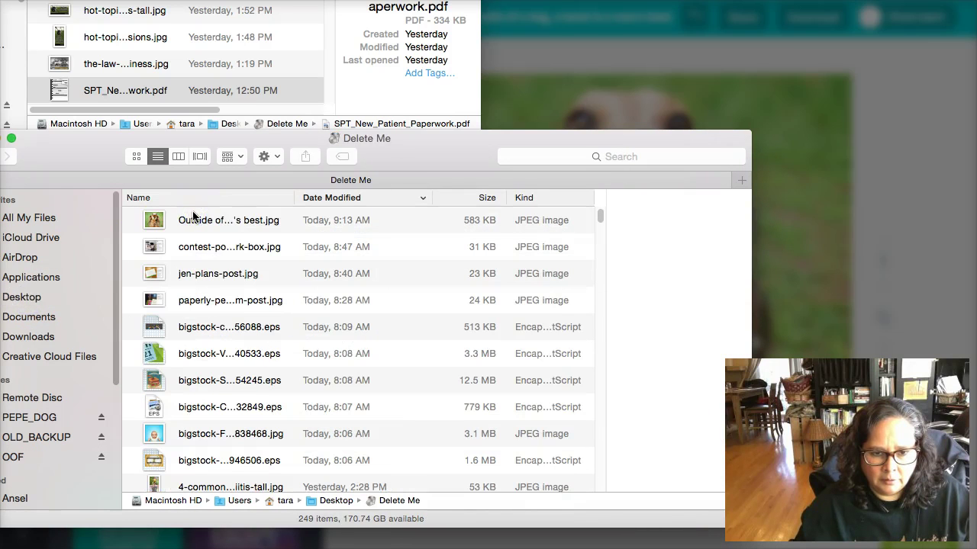
{"action": "left_click", "coordinate": [224, 225]}
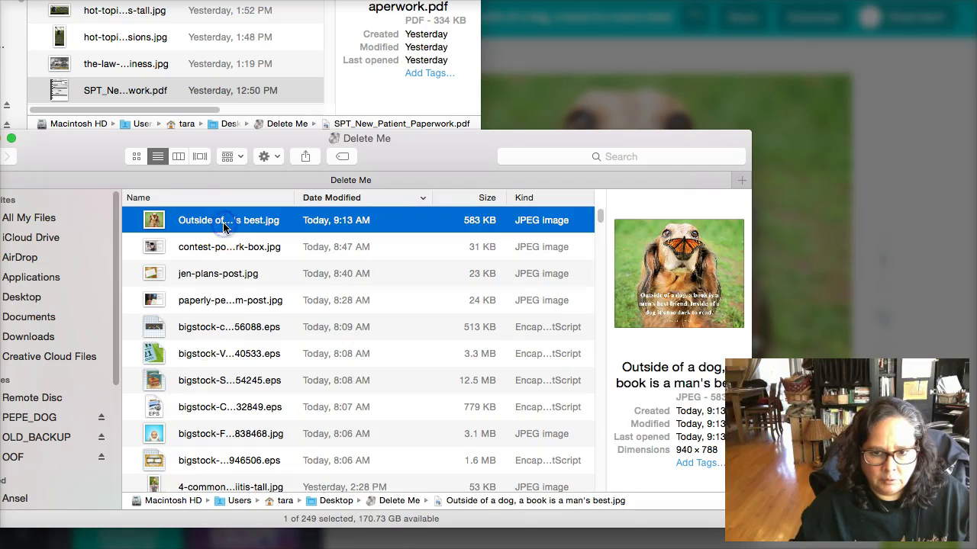
- Rename the downloaded Facebook image as A-Book-Mans-Best-Friend-Facebook.jpg
{"action": "left_click", "coordinate": [224, 225]}
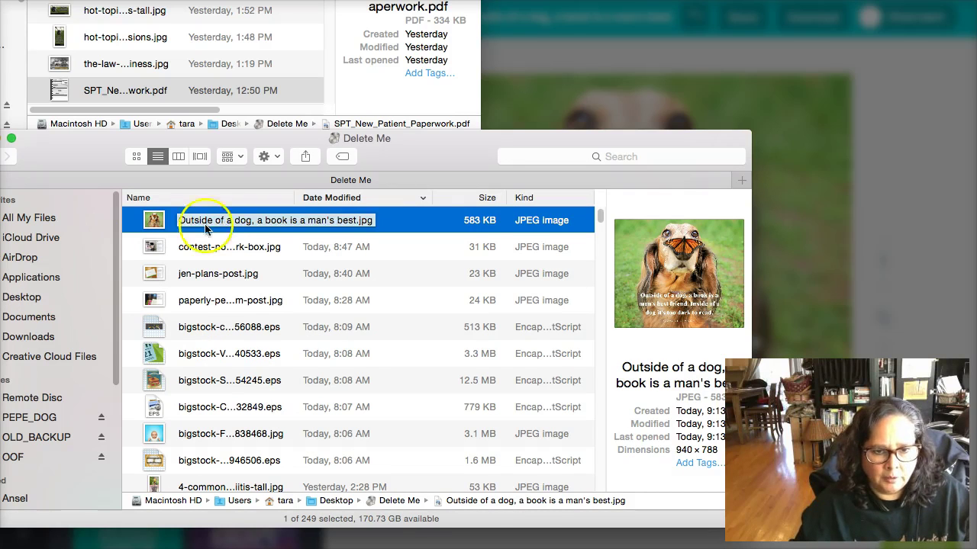
{"action": "left_click", "coordinate": [92, 172]}
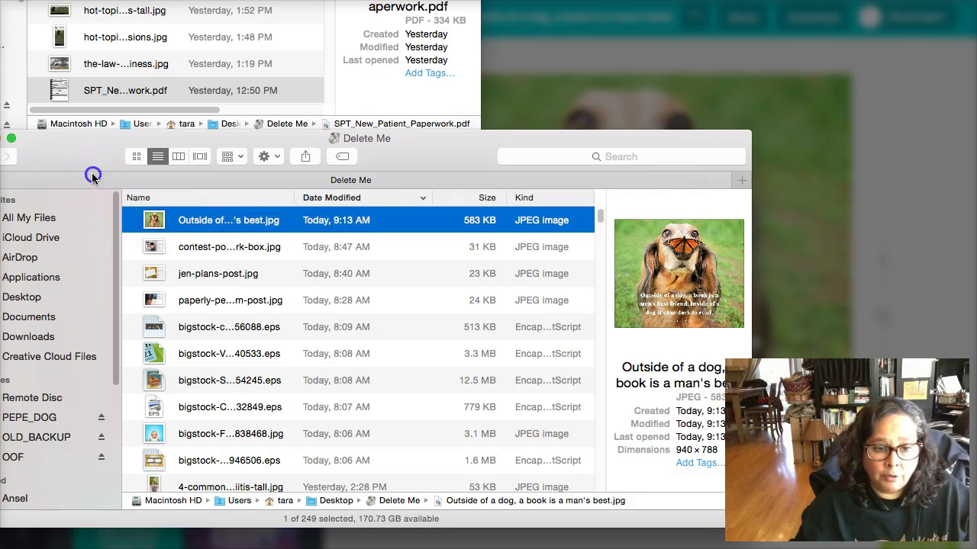
{"action": "left_click", "coordinate": [214, 231]}
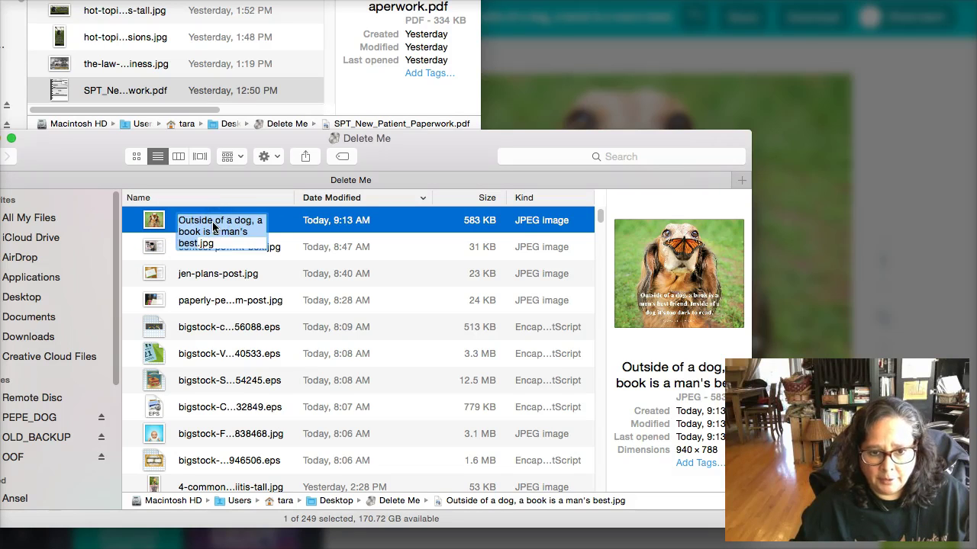
{"action": "left_click", "coordinate": [195, 242]}
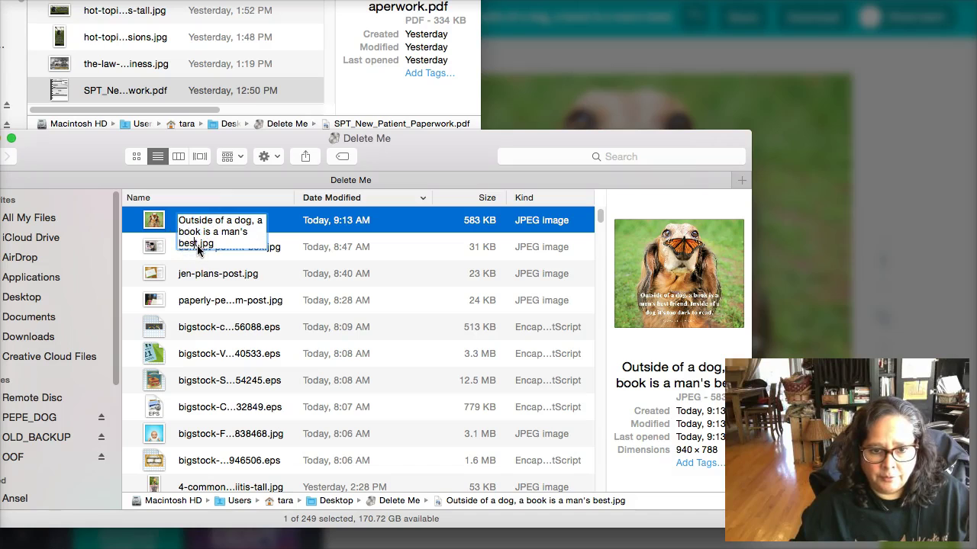
{"action": "left_click_drag", "start_coordinate": [192, 249], "coordinate": [171, 226]}
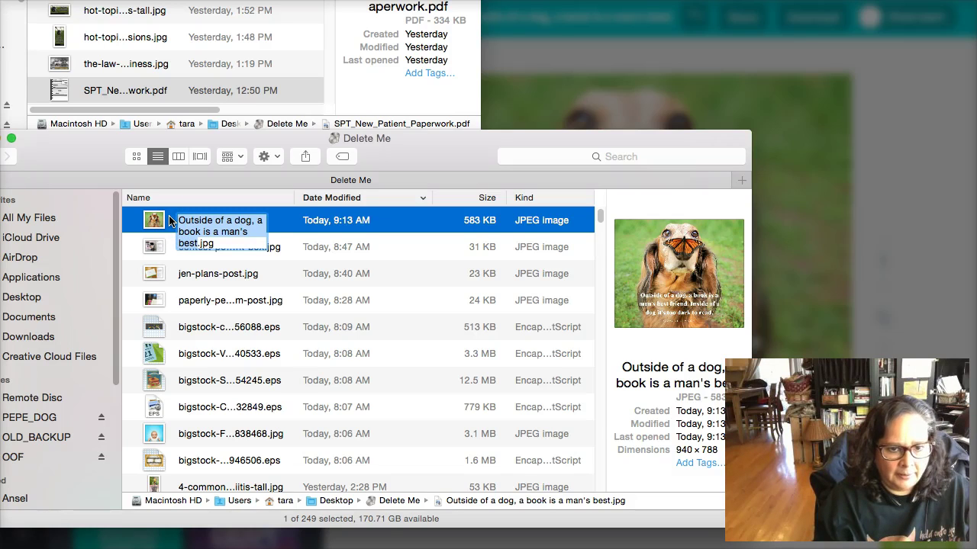
{"action": "type", "text": "A"}
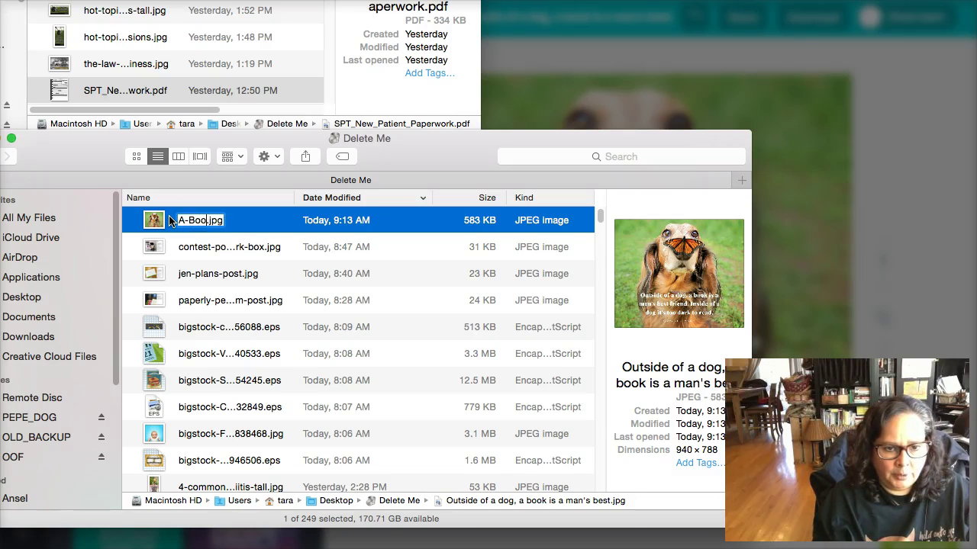
{"action": "type", "text": "-Book-Mans"}
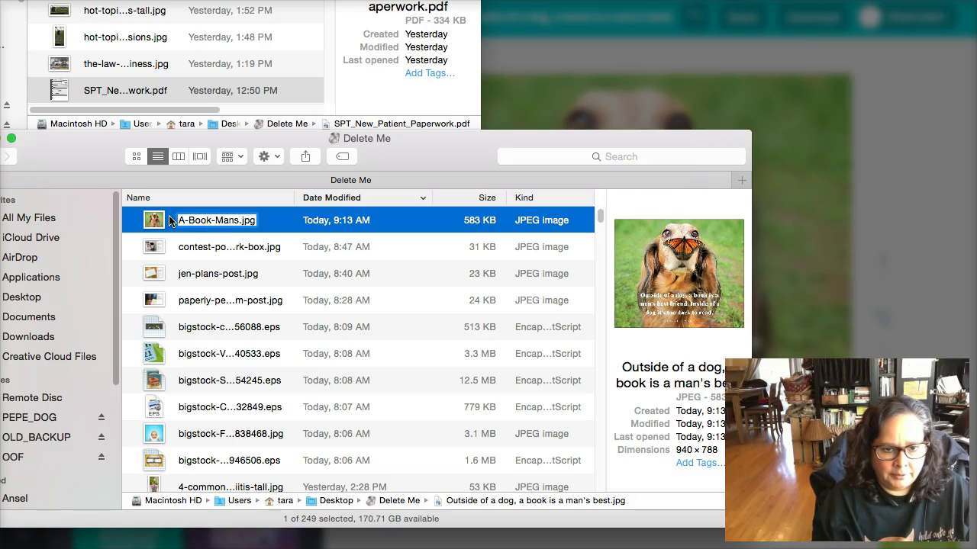
{"action": "type", "text": "_"}
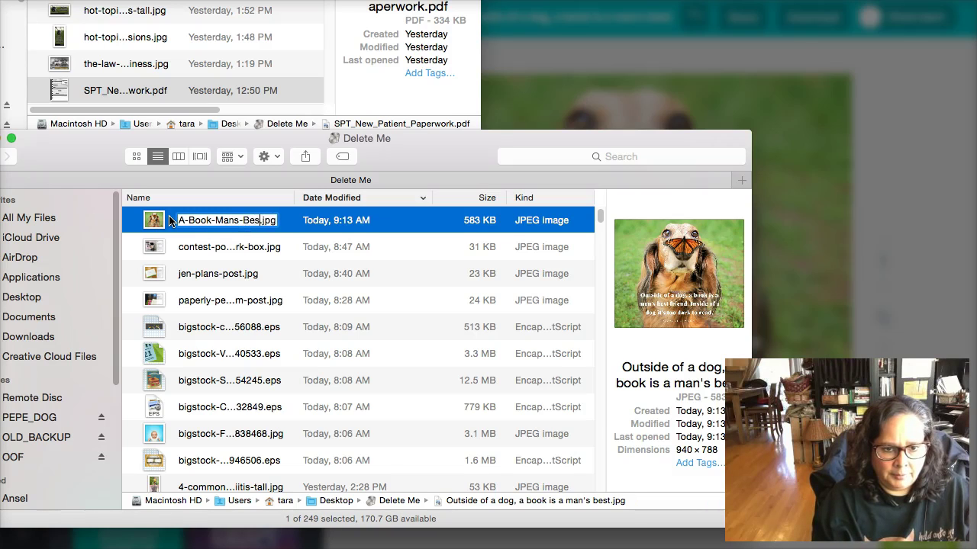
{"action": "type", "text": "Best-"}
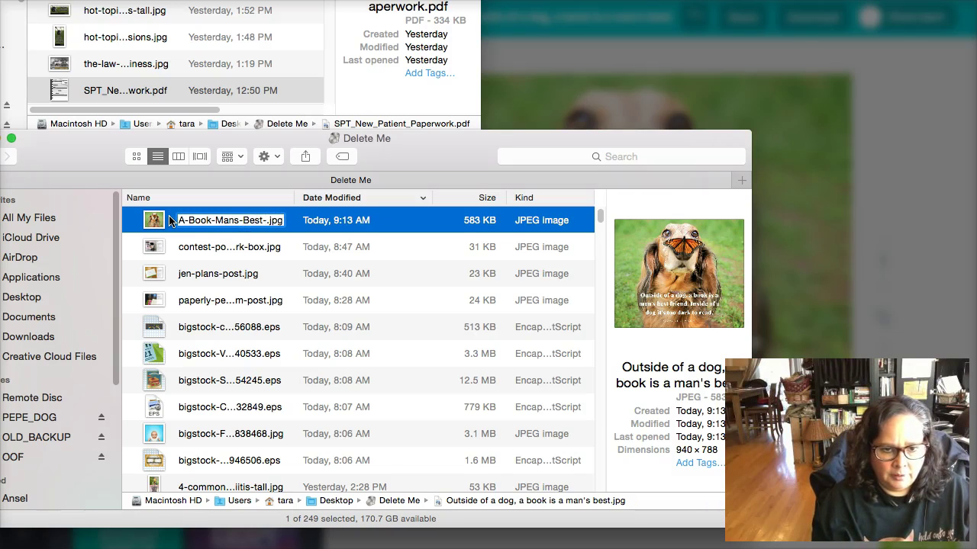
{"action": "type", "text": "Friend-Facebook"}
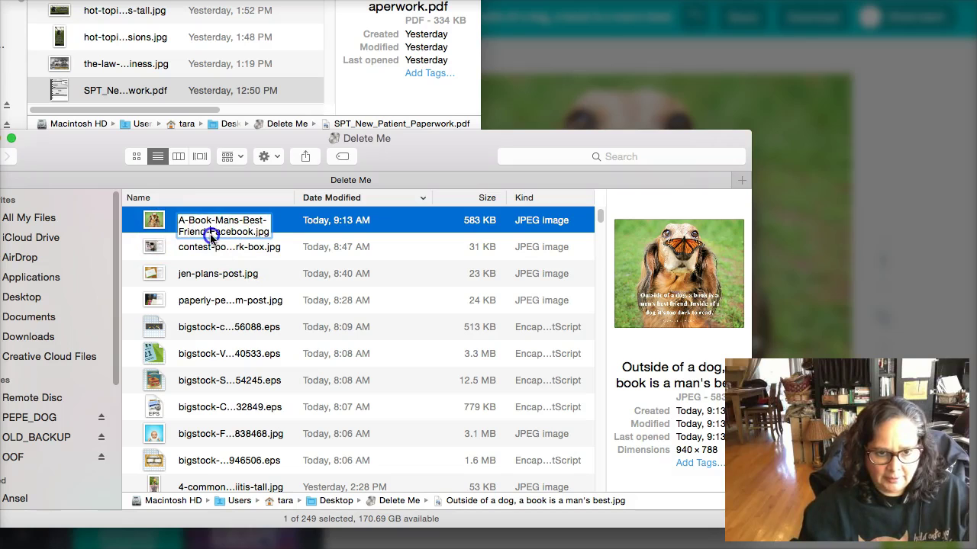
{"action": "key", "text": "super+a"}
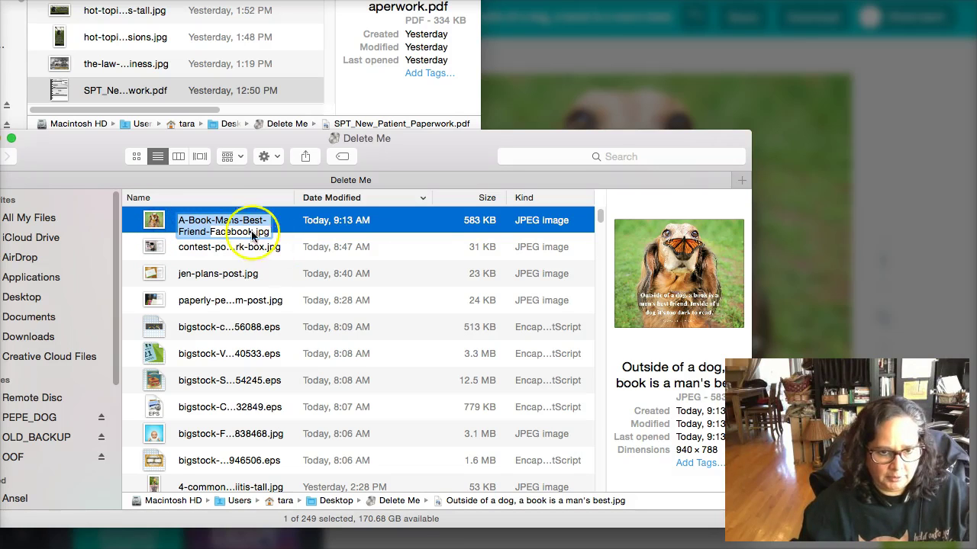
{"action": "left_click", "coordinate": [203, 211]}
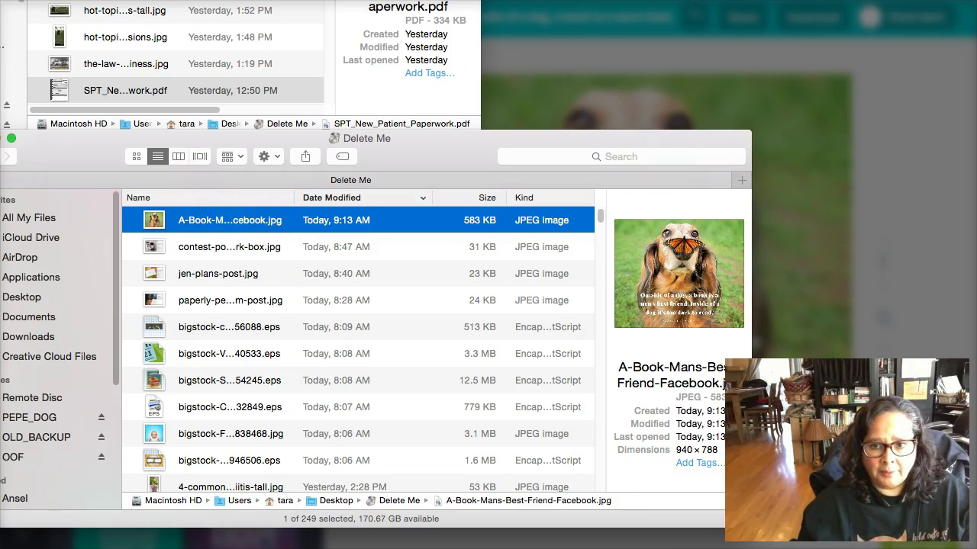
- Switch to the Pinterest design in Canva and download it as a JPG image for web
{"action": "left_click", "coordinate": [514, 23]}
{"action": "key", "text": "Escape"}
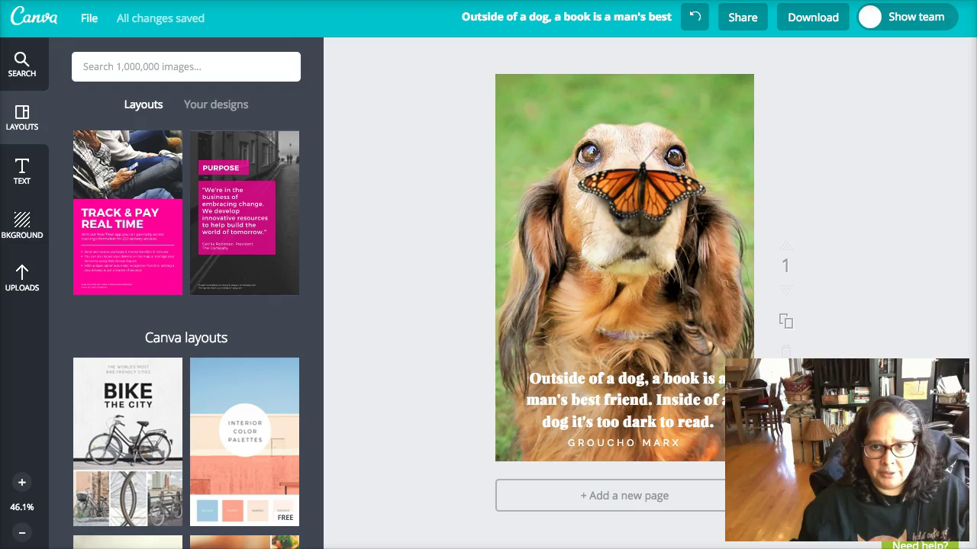
{"action": "left_click", "coordinate": [786, 17]}
{"action": "left_click", "coordinate": [828, 111]}
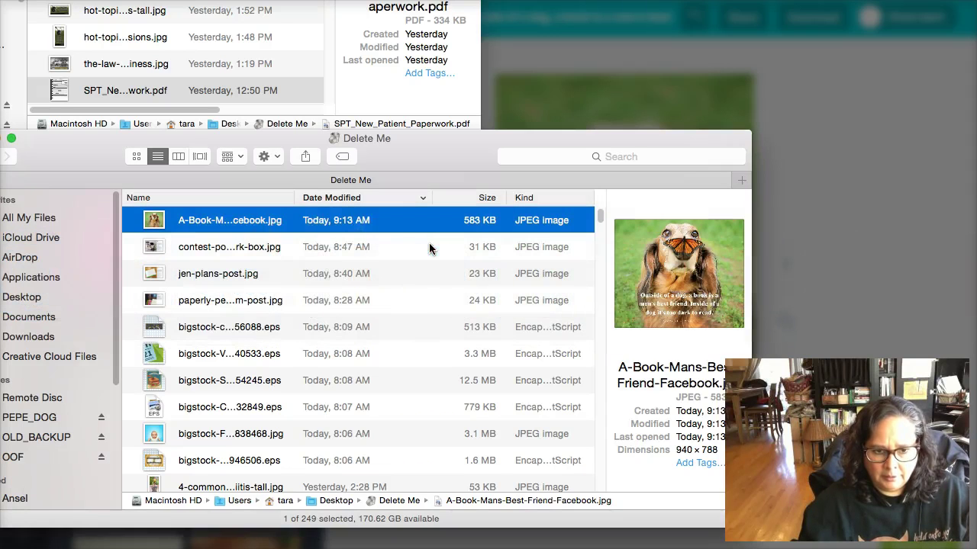
- Switch to Finder and rename the newly downloaded Pinterest image as A-Book-Mans-Best-Friend-Pinterest.jpg
{"action": "left_click", "coordinate": [284, 226]}
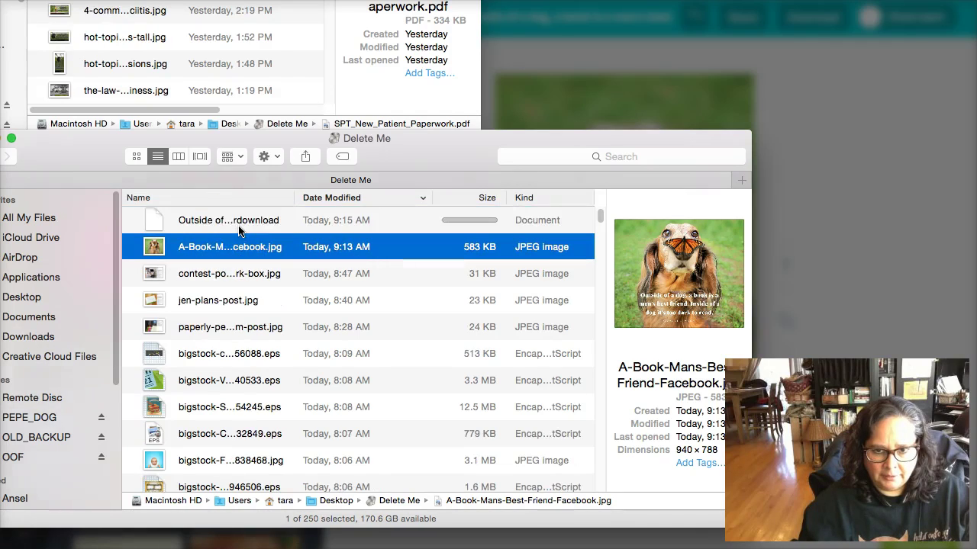
{"action": "left_click", "coordinate": [218, 220]}
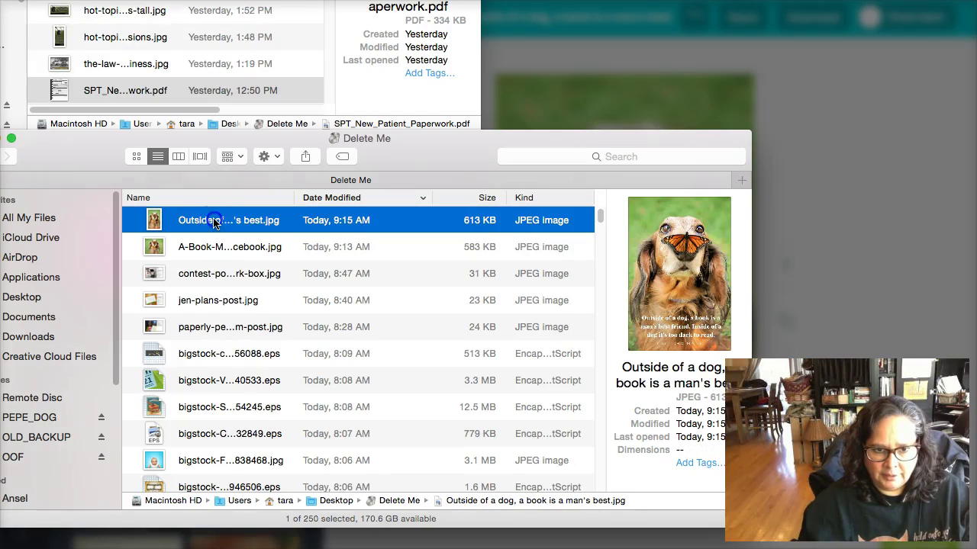
{"action": "left_click", "coordinate": [214, 221]}
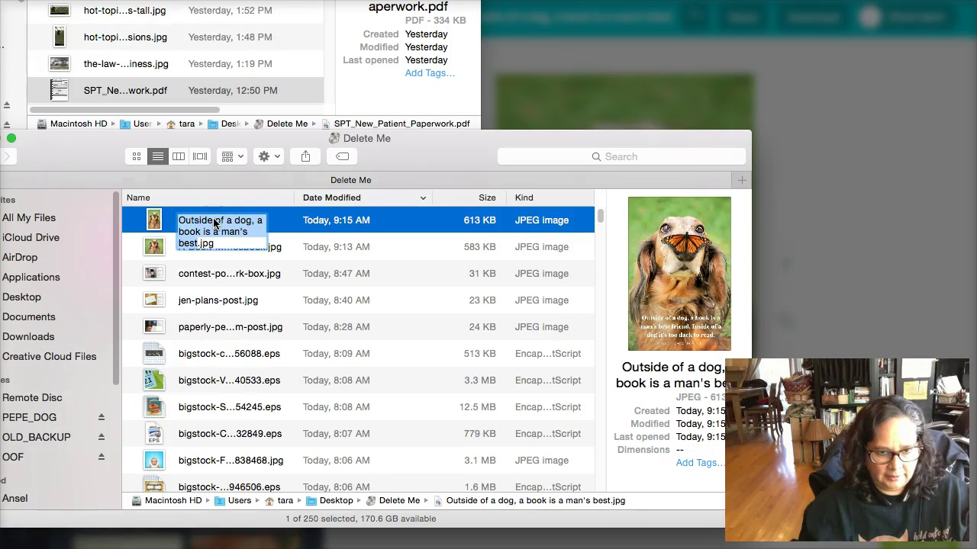
{"action": "type", "text": "A-Book-Mans-Best-Friend-"}
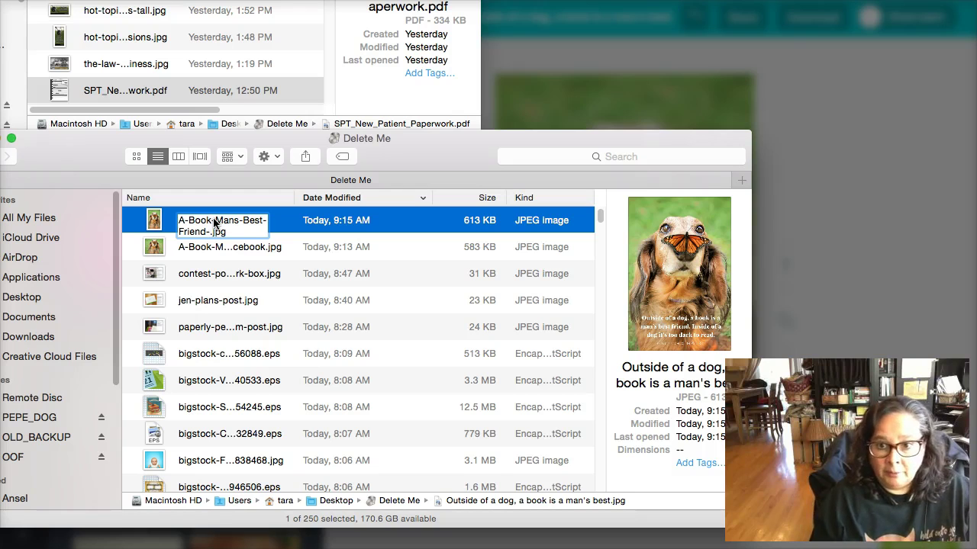
{"action": "type", "text": "Pinterest"}
{"action": "key", "text": "Return"}
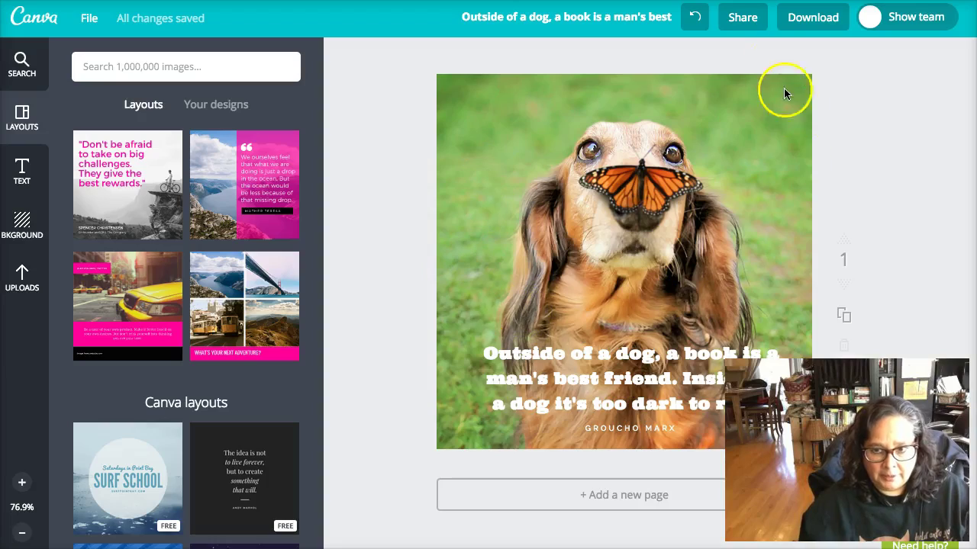
- Switch to the square Instagram design in Canva and download it as a JPG image for web
{"action": "left_click", "coordinate": [794, 24]}
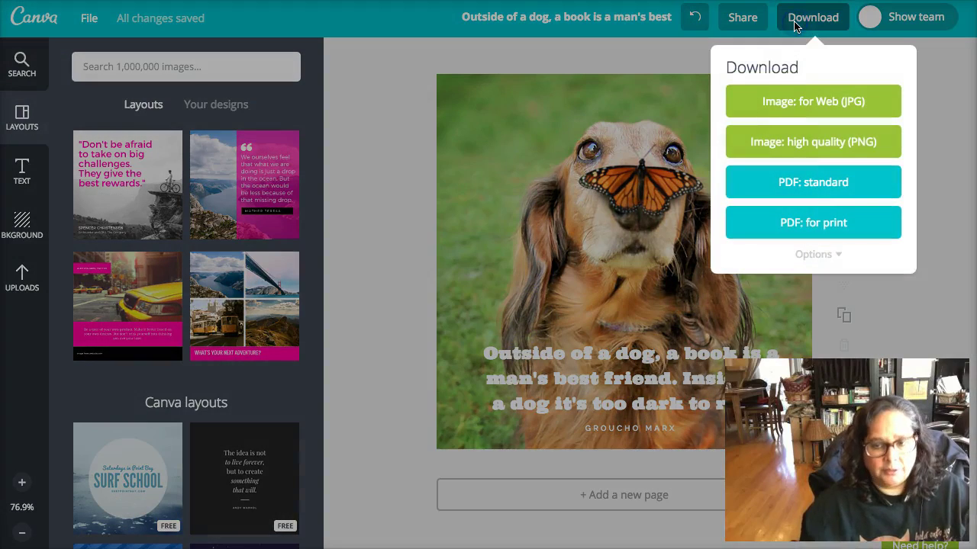
{"action": "left_click", "coordinate": [799, 102]}
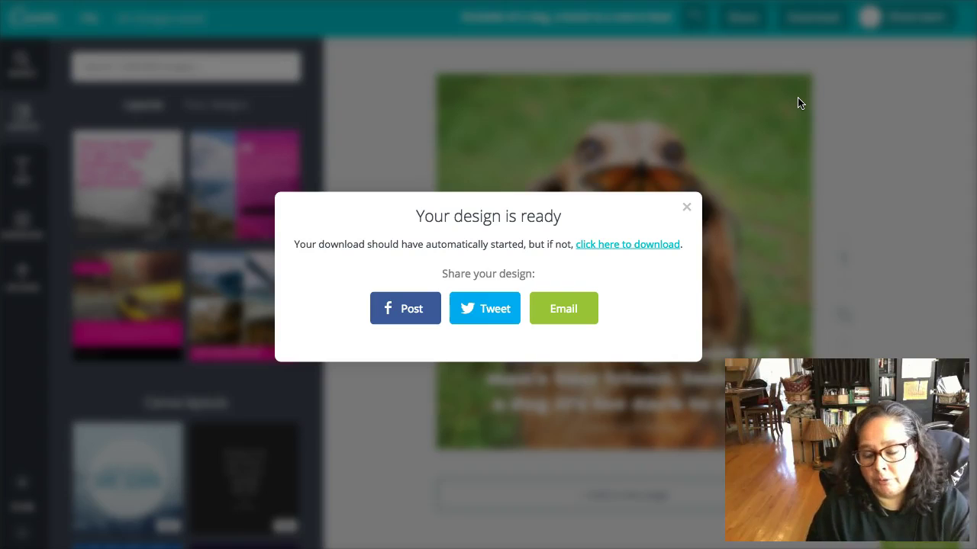
{"action": "left_click", "coordinate": [686, 206]}
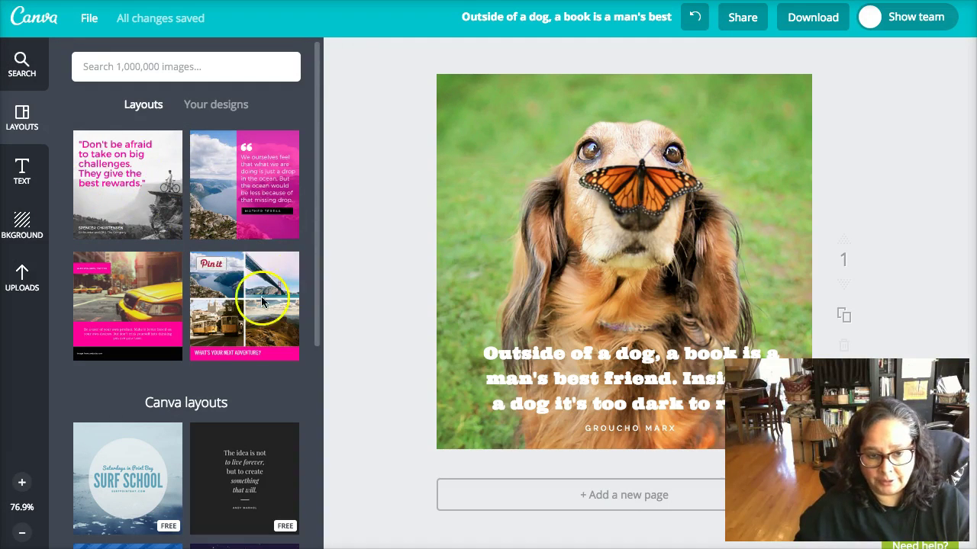